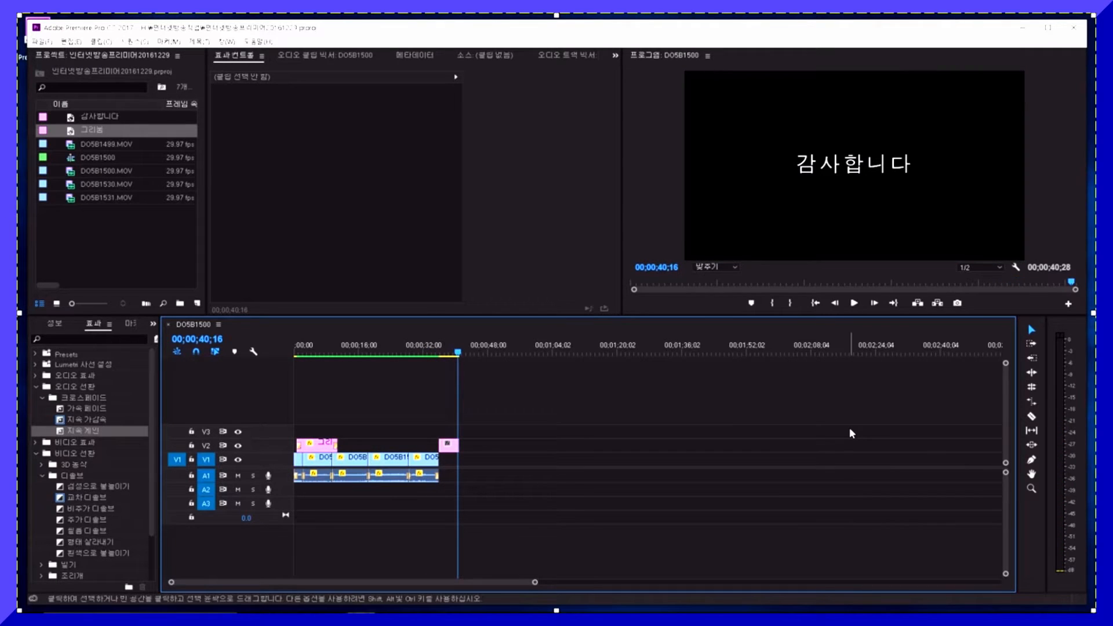
- Move the playhead to 00;00;12;12 and create a 1920 × 1080 title named "그리움 크롤"
{"action": "left_click_drag", "start_coordinate": [459, 352], "coordinate": [345, 353]}
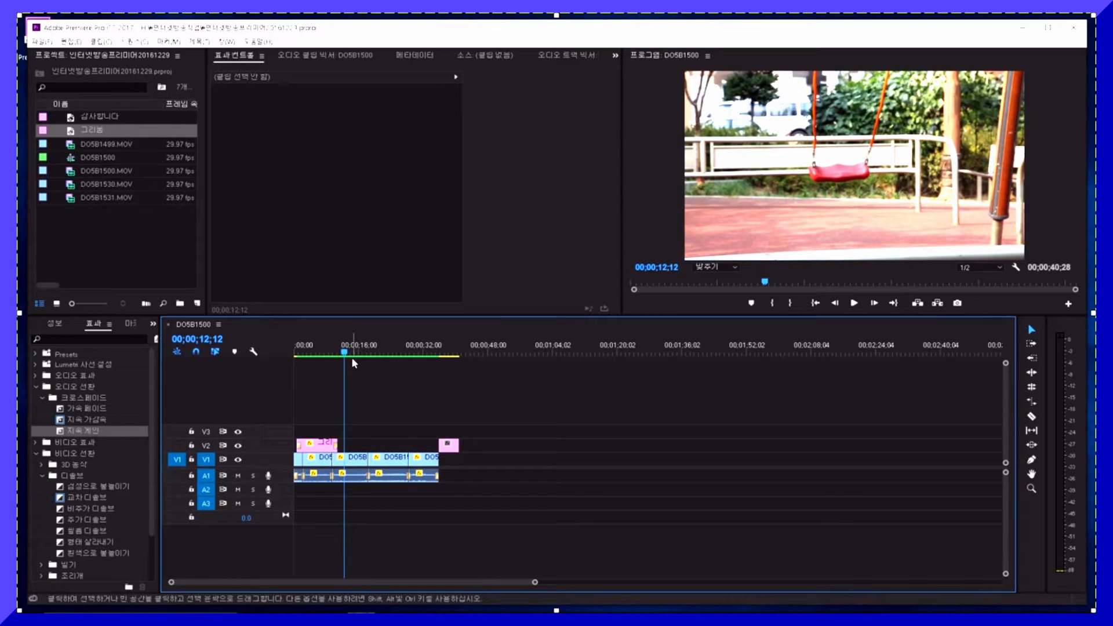
{"action": "right_click", "coordinate": [78, 227]}
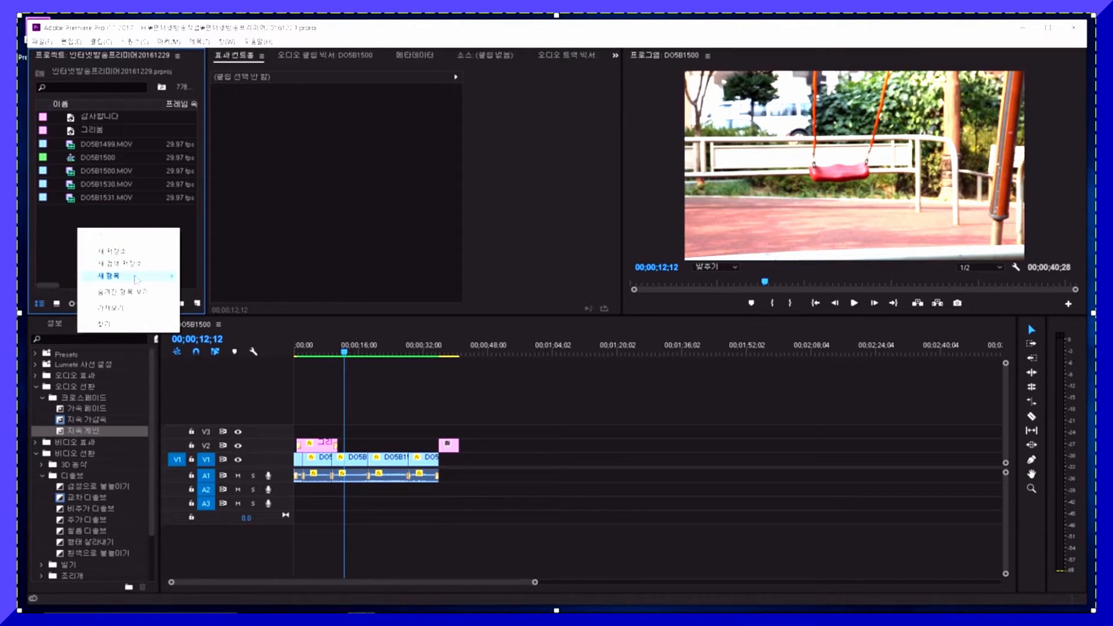
{"action": "mouse_move", "coordinate": [137, 278]}
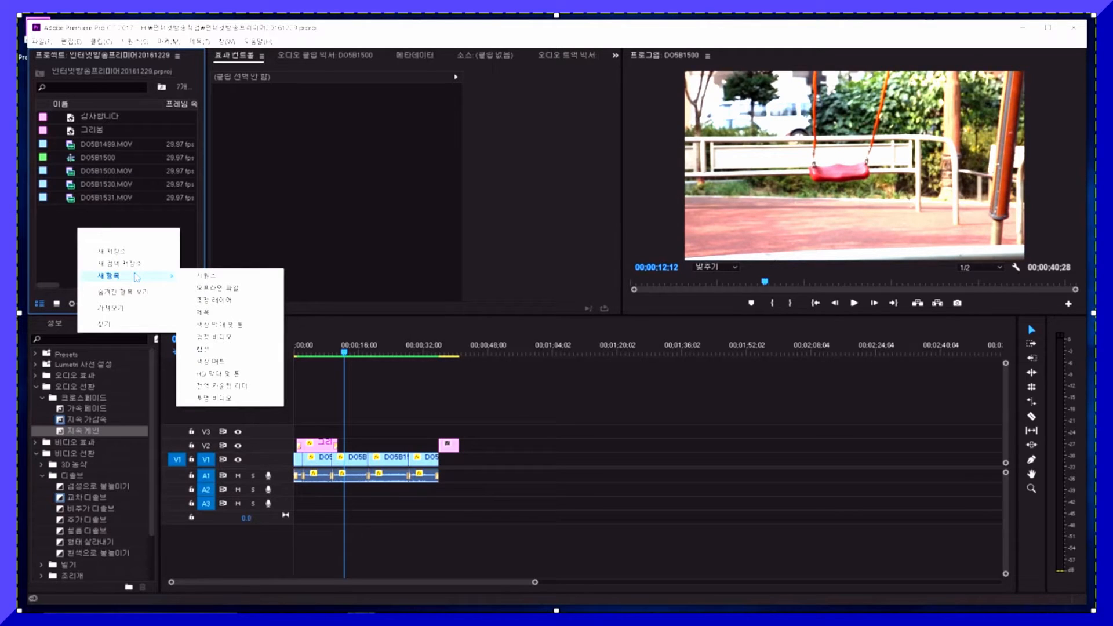
{"action": "left_click", "coordinate": [238, 314]}
{"action": "type", "text": "그리 그룹"}
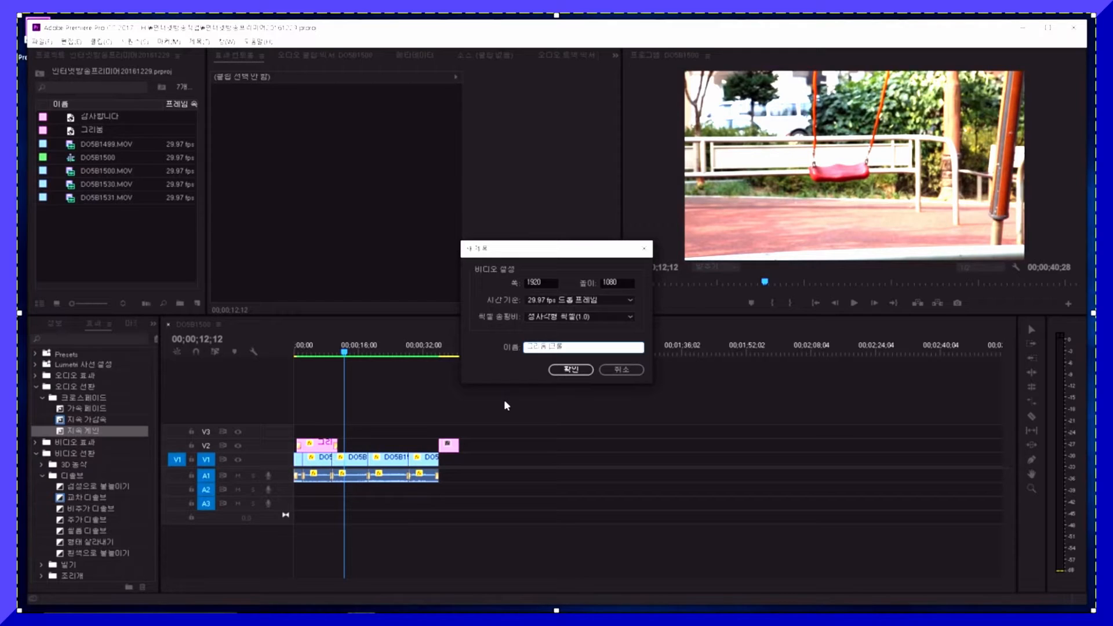
{"action": "left_click", "coordinate": [572, 370]}
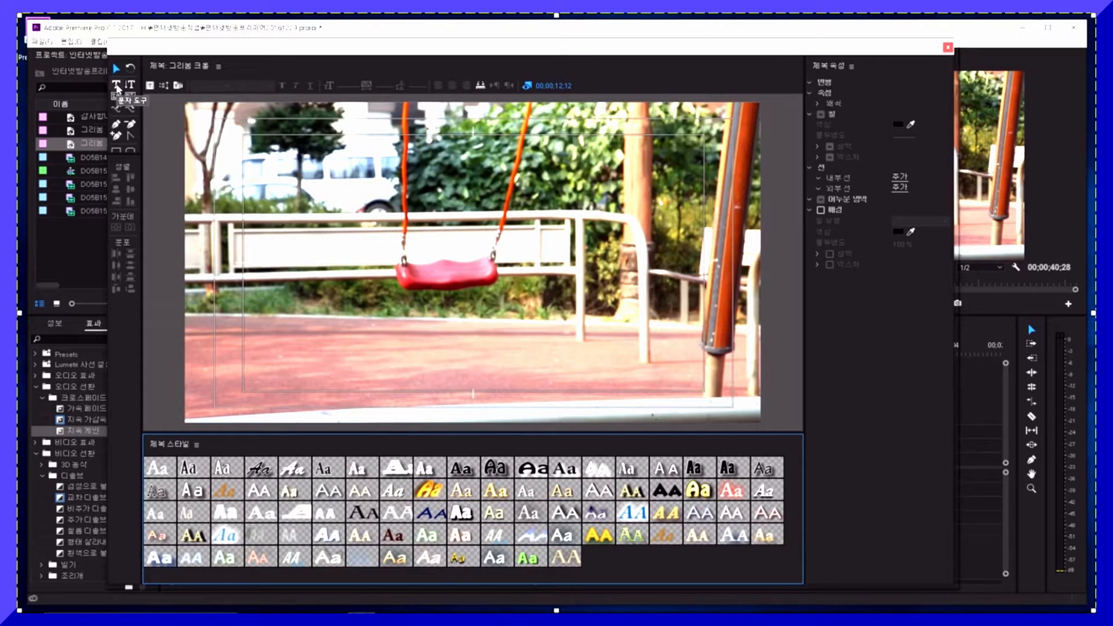
- Add the text line "누군 기다리나" in the upper part of the title frame and set its font to 돋움체
{"action": "left_click", "coordinate": [117, 87]}
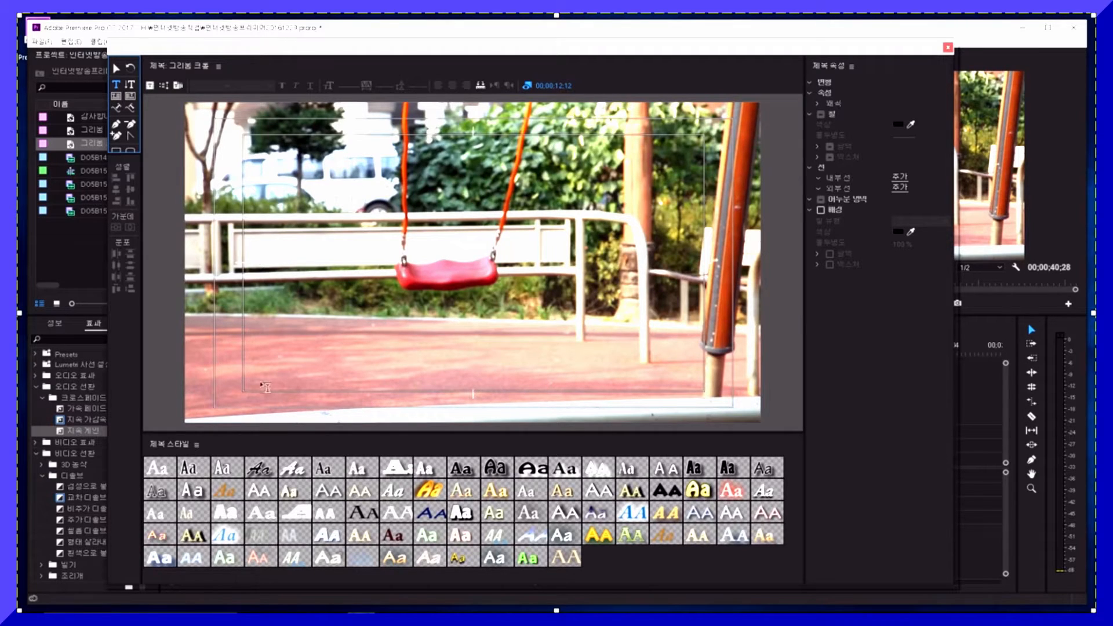
{"action": "left_click", "coordinate": [534, 166]}
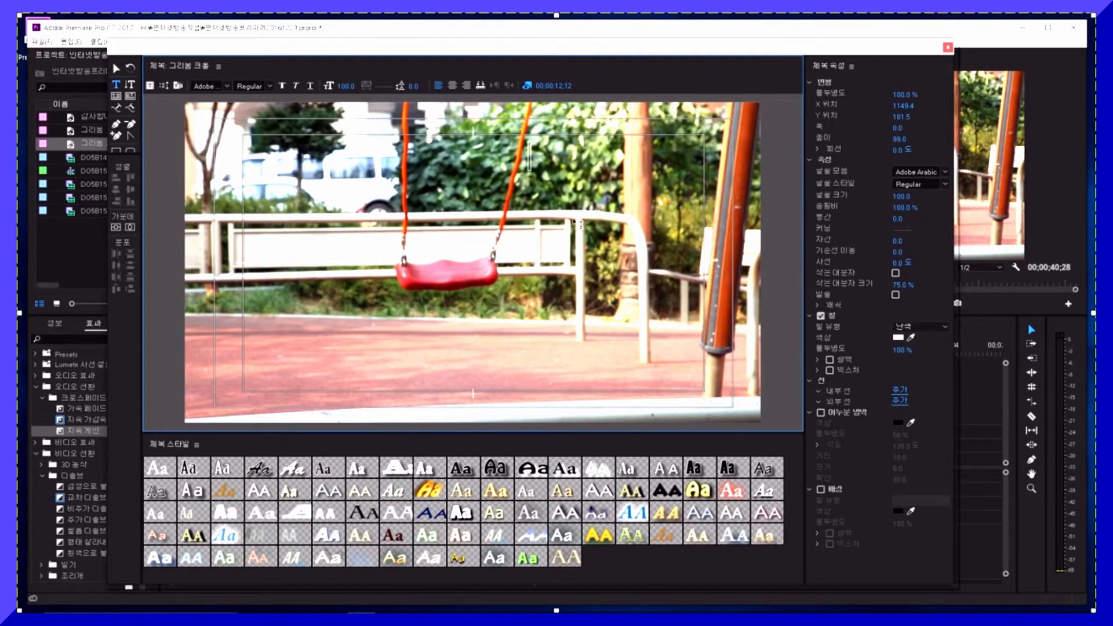
{"action": "type", "text": "☒☒ ☒☒☒"}
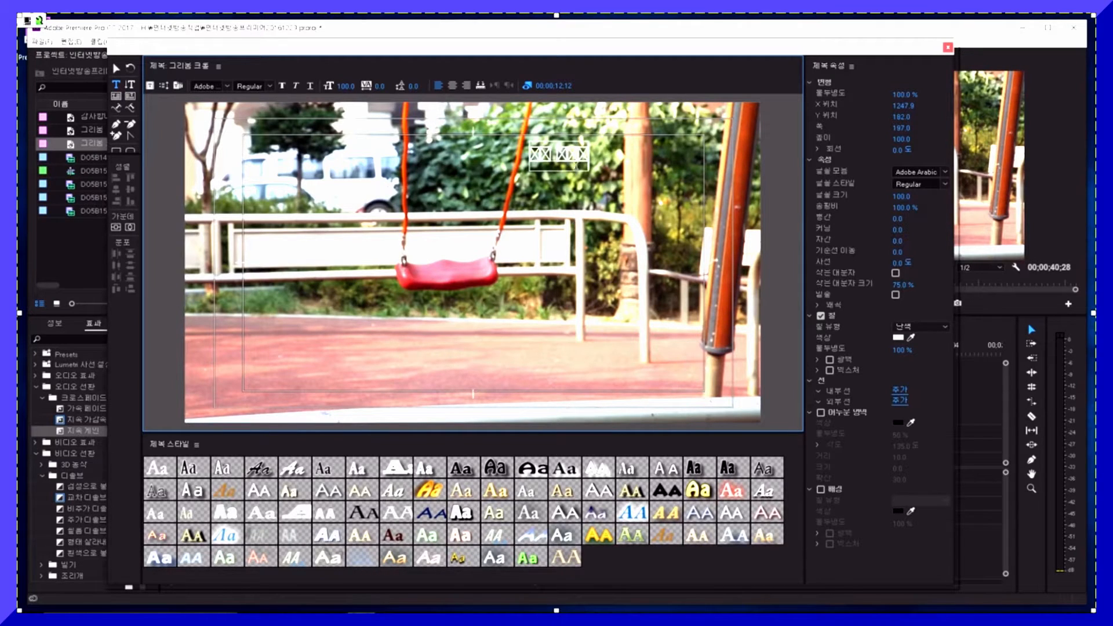
{"action": "left_click", "coordinate": [116, 68]}
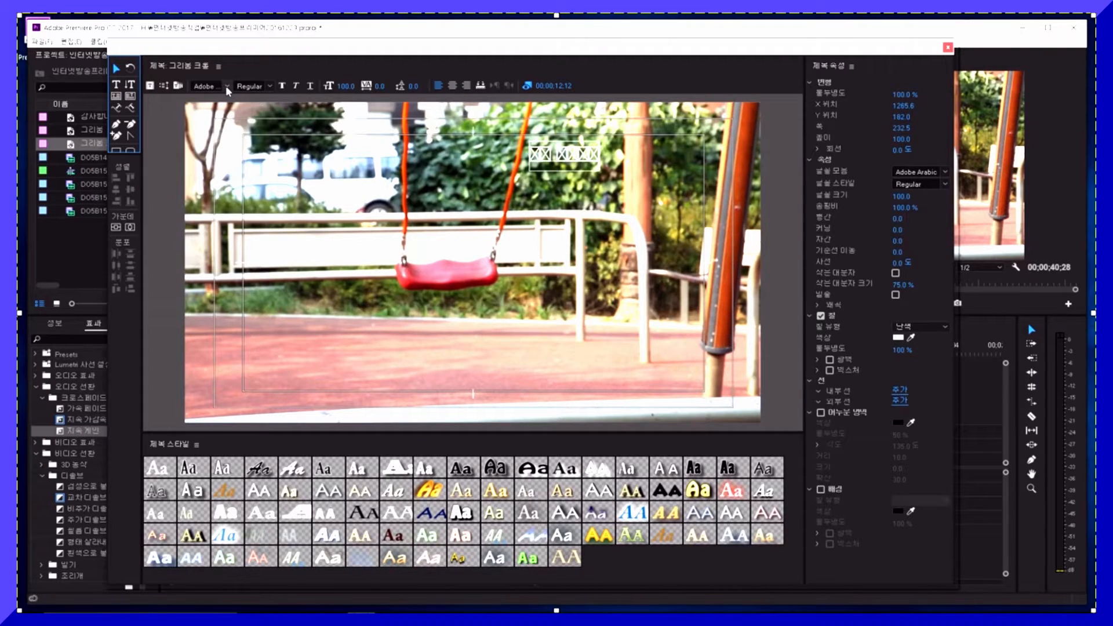
{"action": "left_click", "coordinate": [227, 86]}
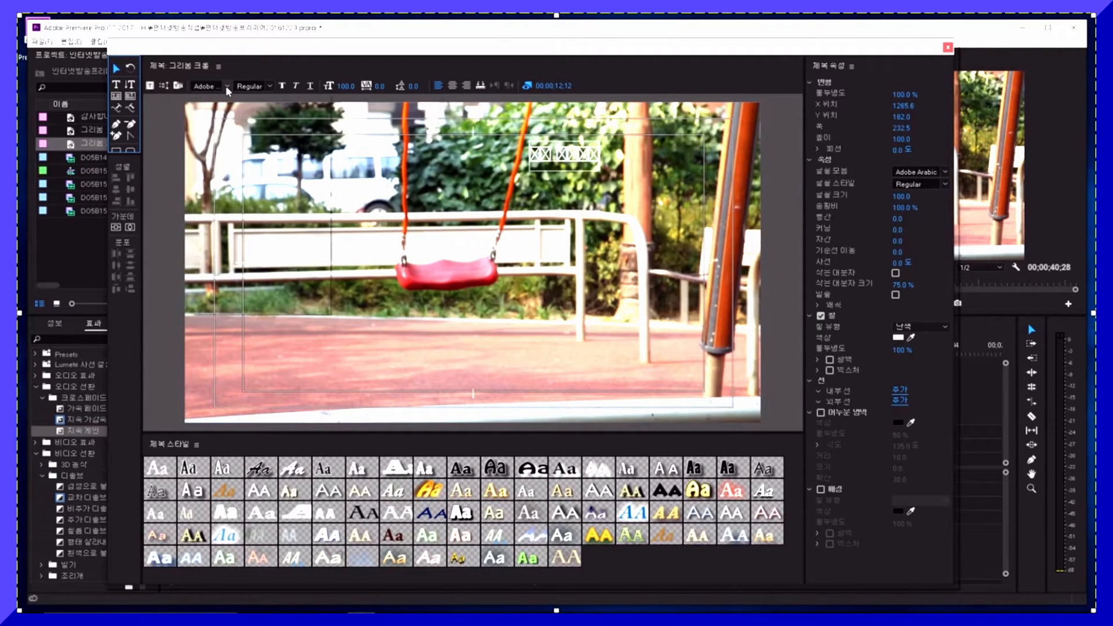
{"action": "left_click", "coordinate": [211, 180]}
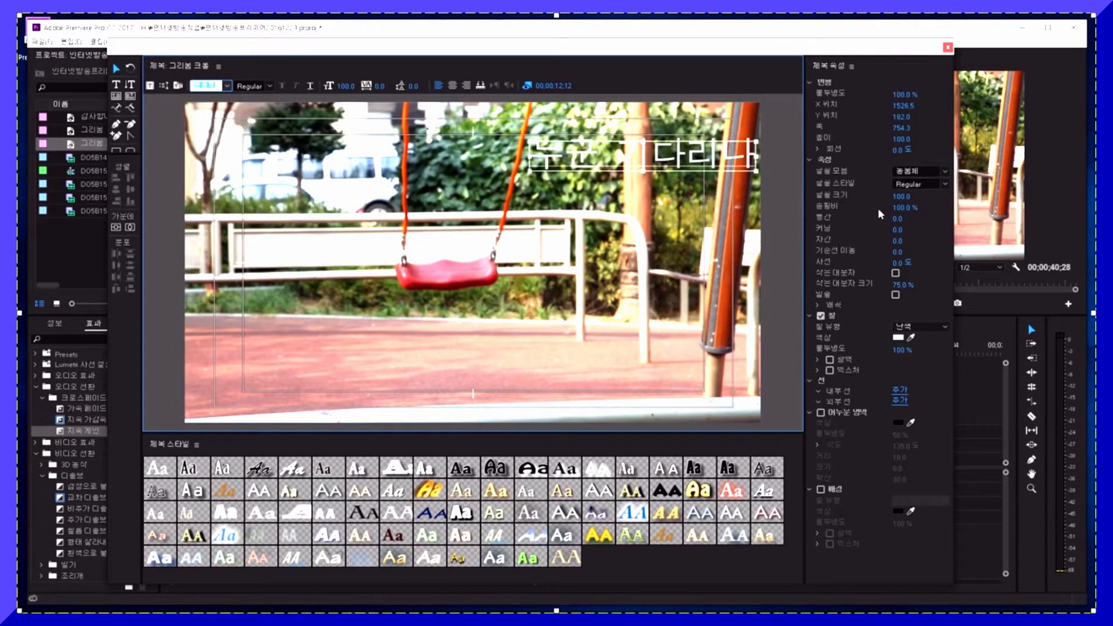
- Set the title text's font size to 55, tracking to 12 and aspect to 85%
{"action": "left_click_drag", "start_coordinate": [907, 198], "coordinate": [886, 198]}
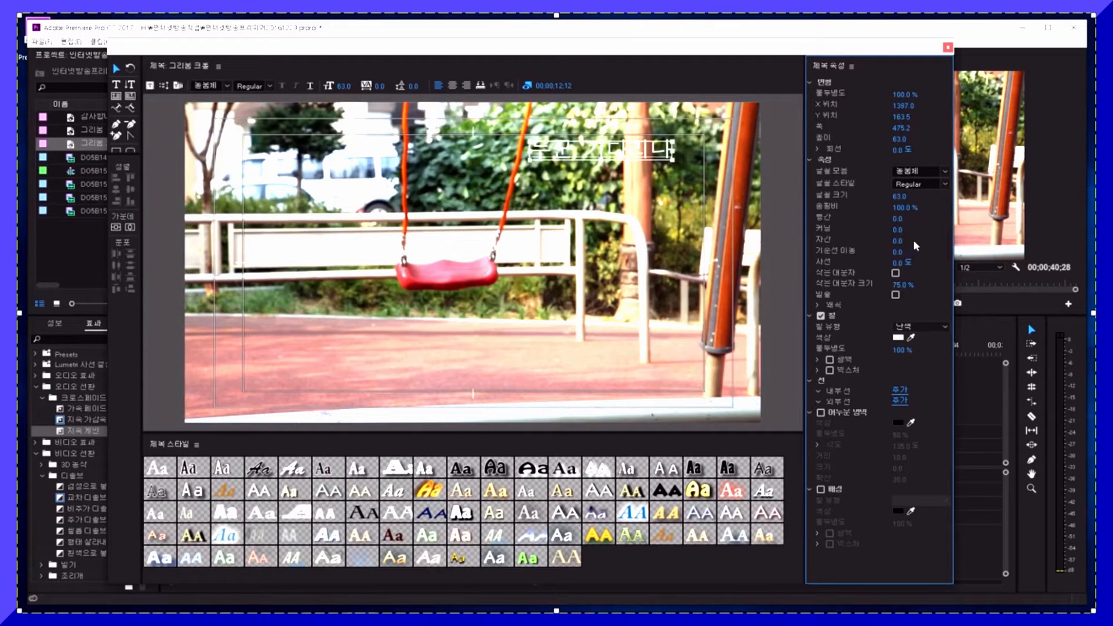
{"action": "left_click_drag", "start_coordinate": [898, 241], "coordinate": [905, 225]}
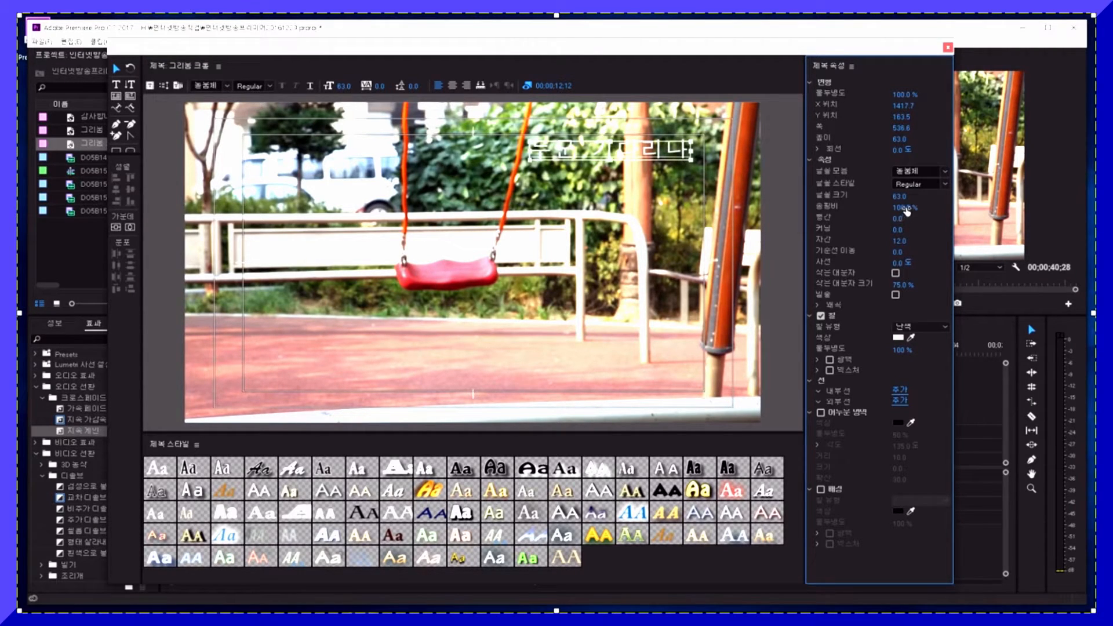
{"action": "mouse_move", "coordinate": [902, 207]}
{"action": "left_mouse_down"}
{"action": "mouse_move", "coordinate": [891, 207]}
{"action": "mouse_move", "coordinate": [894, 196]}
{"action": "left_mouse_up"}
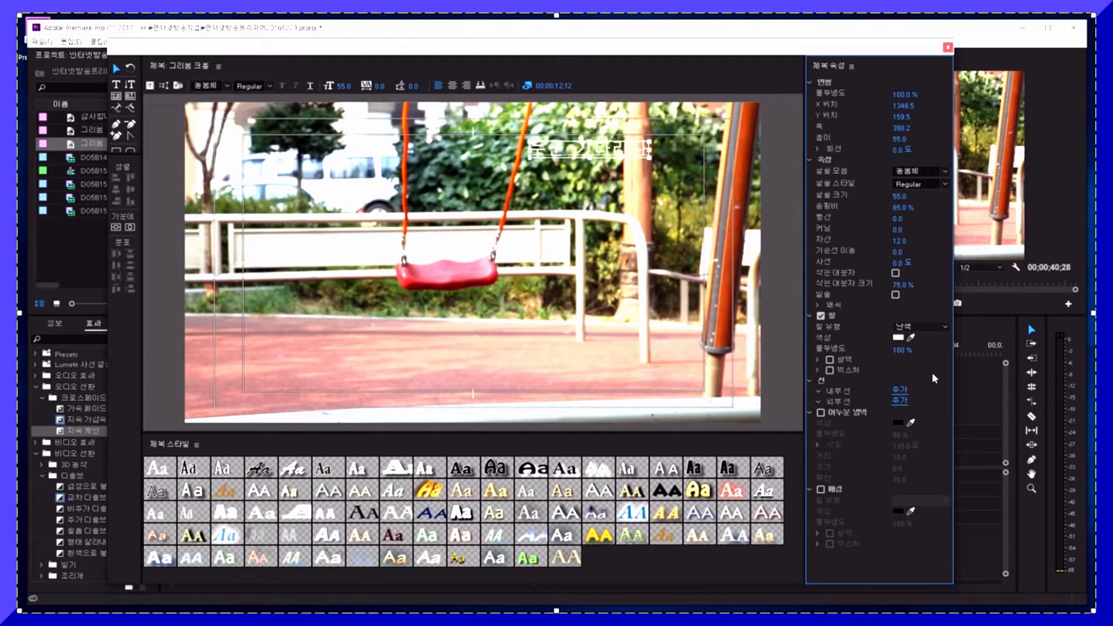
- Give the text a black edge-type outer stroke of size 43 and add a second outer stroke
{"action": "left_click", "coordinate": [901, 402]}
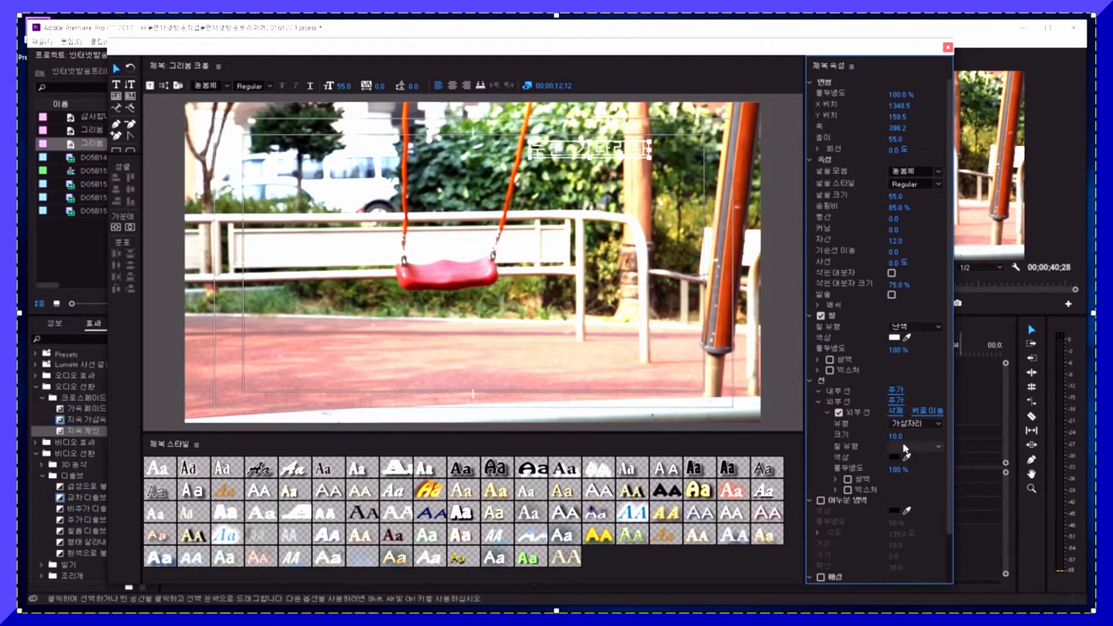
{"action": "left_click_drag", "start_coordinate": [895, 437], "coordinate": [914, 436]}
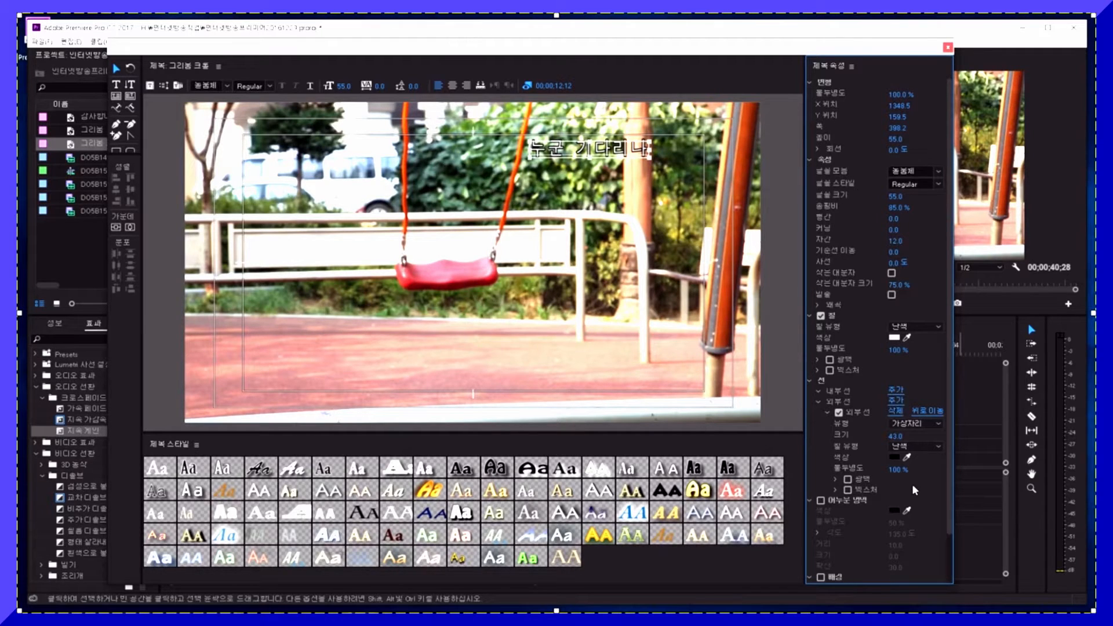
{"action": "left_click", "coordinate": [898, 402]}
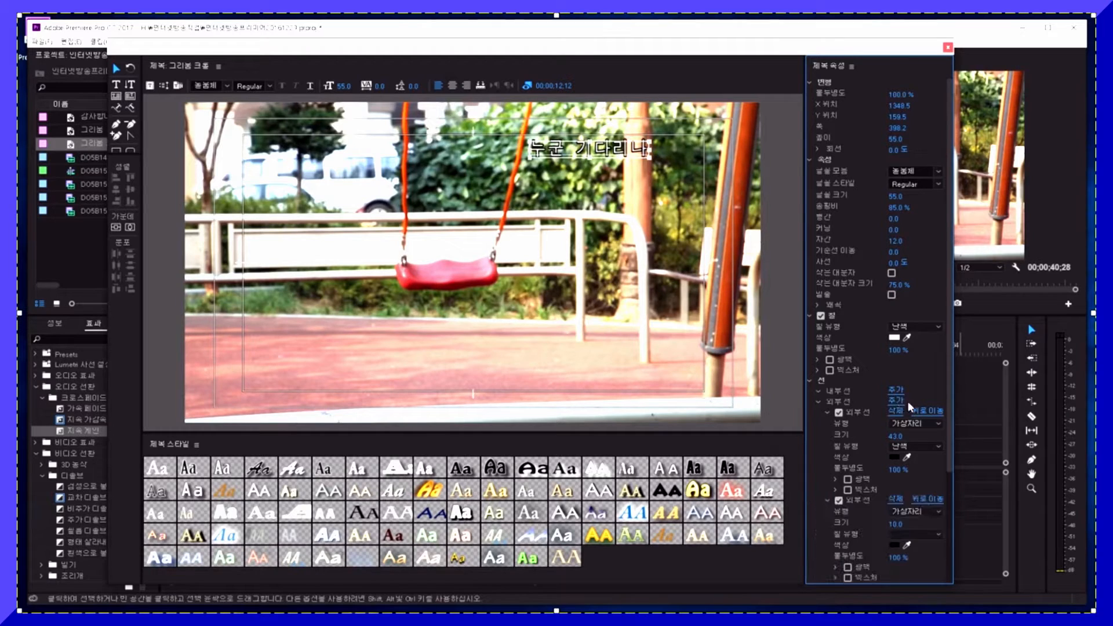
- Set the second outer stroke's color to red (ED0707)
{"action": "left_click", "coordinate": [895, 546]}
{"action": "left_click", "coordinate": [571, 398]}
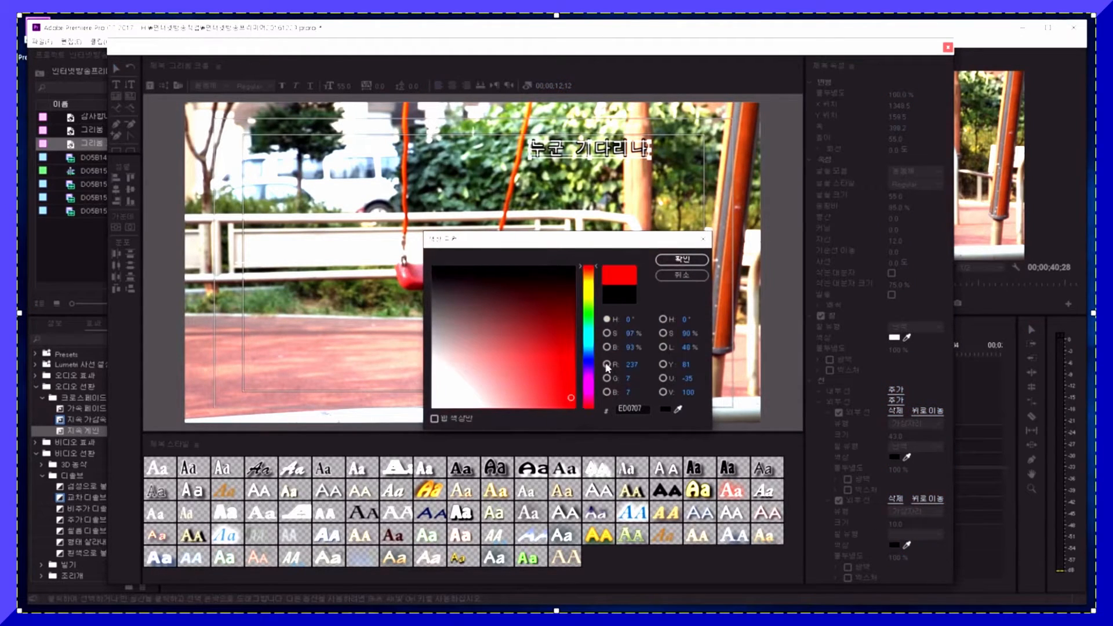
{"action": "left_click", "coordinate": [682, 259]}
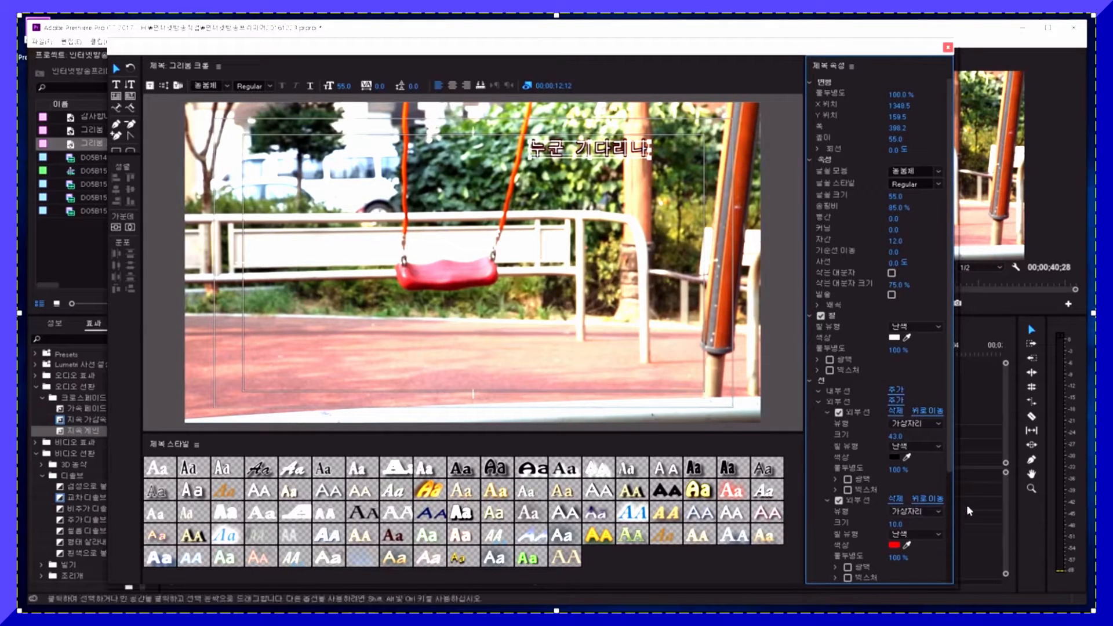
- Set the second outer stroke's size to 16 and its color to yellow (DAED07)
{"action": "left_click_drag", "start_coordinate": [892, 526], "coordinate": [933, 561]}
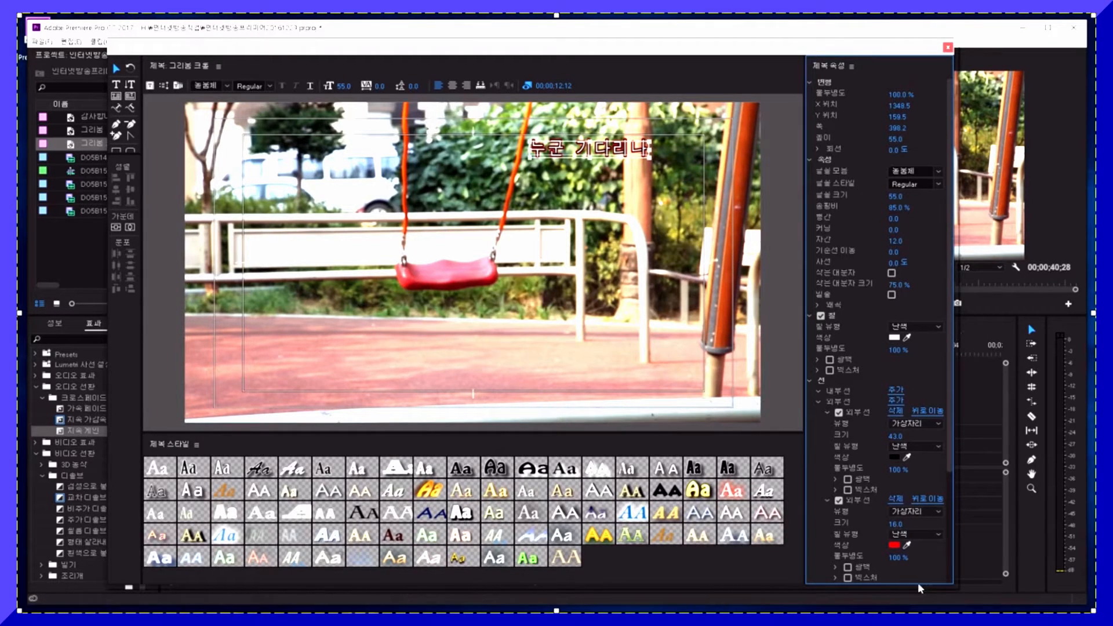
{"action": "left_click", "coordinate": [895, 546]}
{"action": "left_click", "coordinate": [587, 296]}
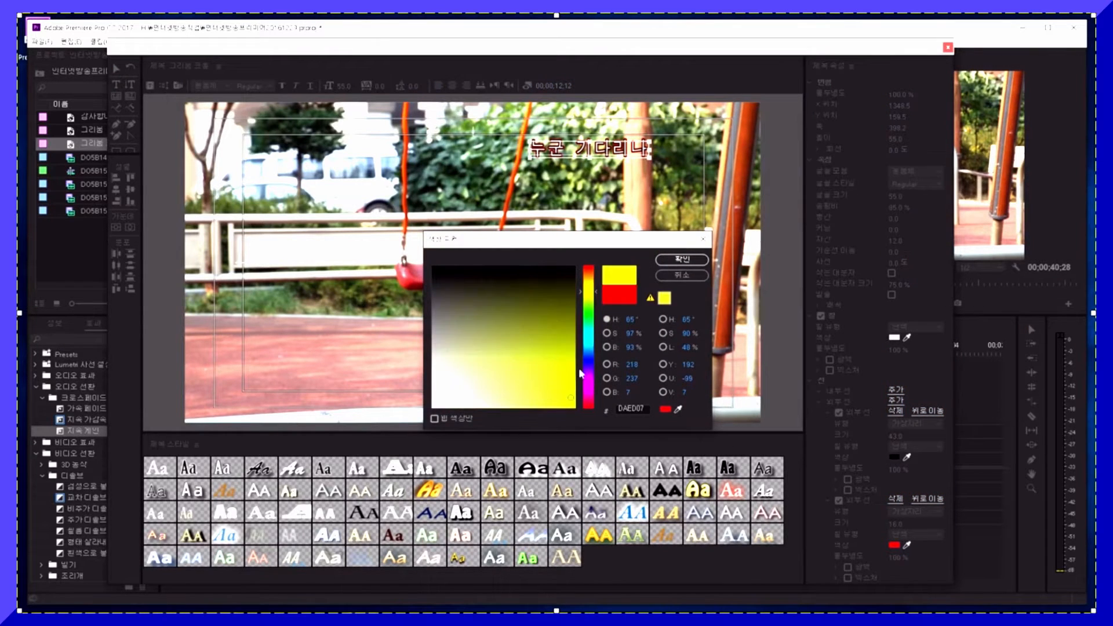
{"action": "left_click", "coordinate": [682, 259]}
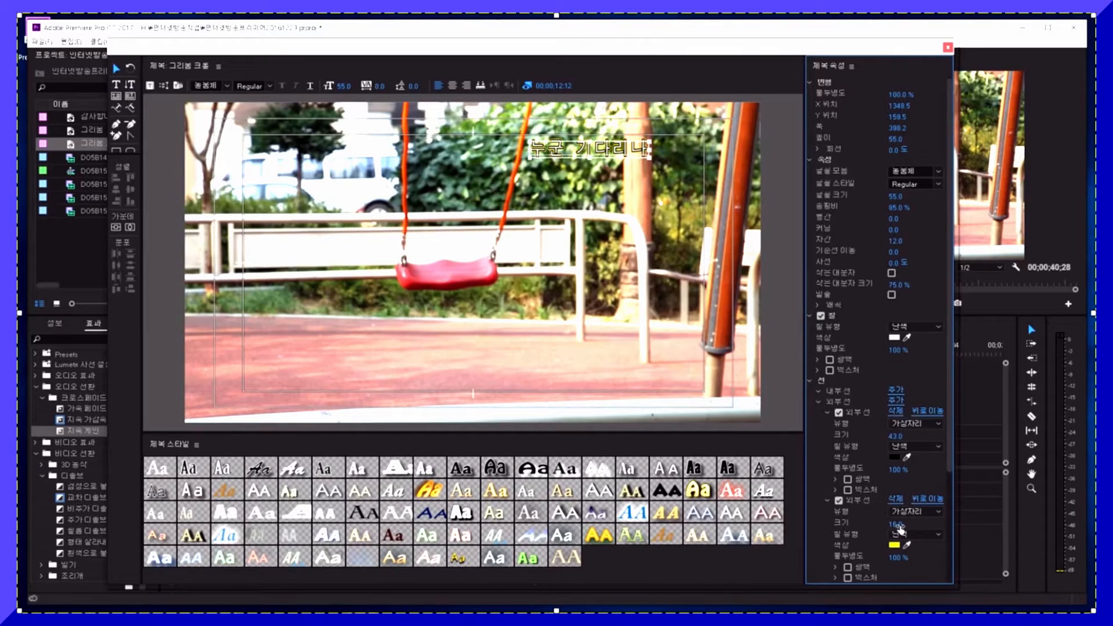
- Correct the first word of the title text to "누굴" and add a second line reading "외로이 남겨진 자락"
{"action": "left_click", "coordinate": [117, 84]}
{"action": "left_click", "coordinate": [547, 151]}
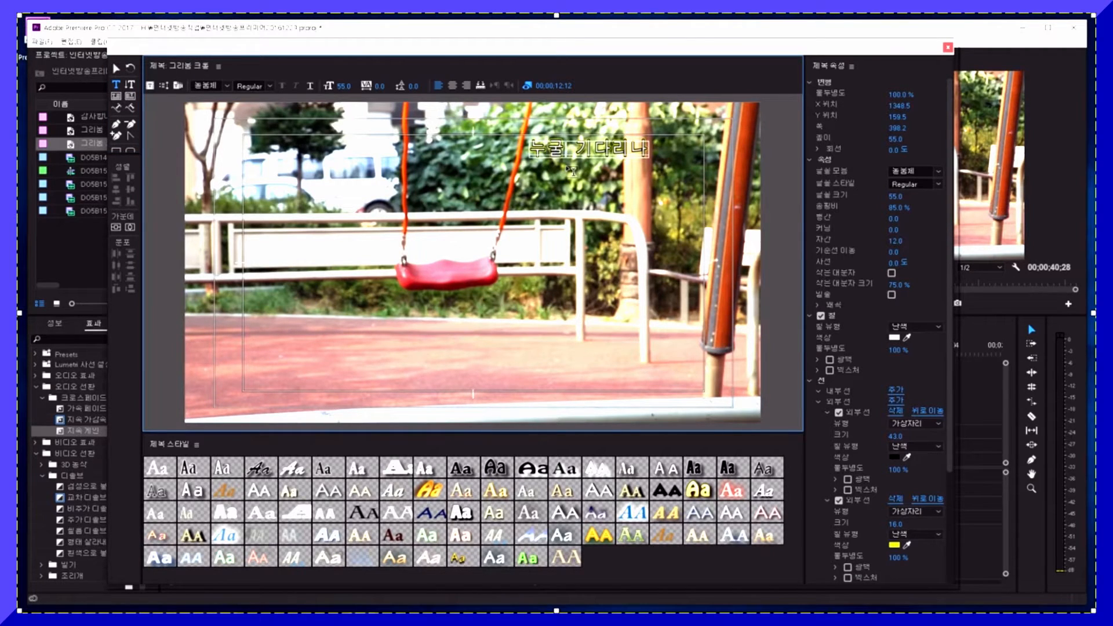
{"action": "key", "text": "Right"}
{"action": "key", "text": "Return"}
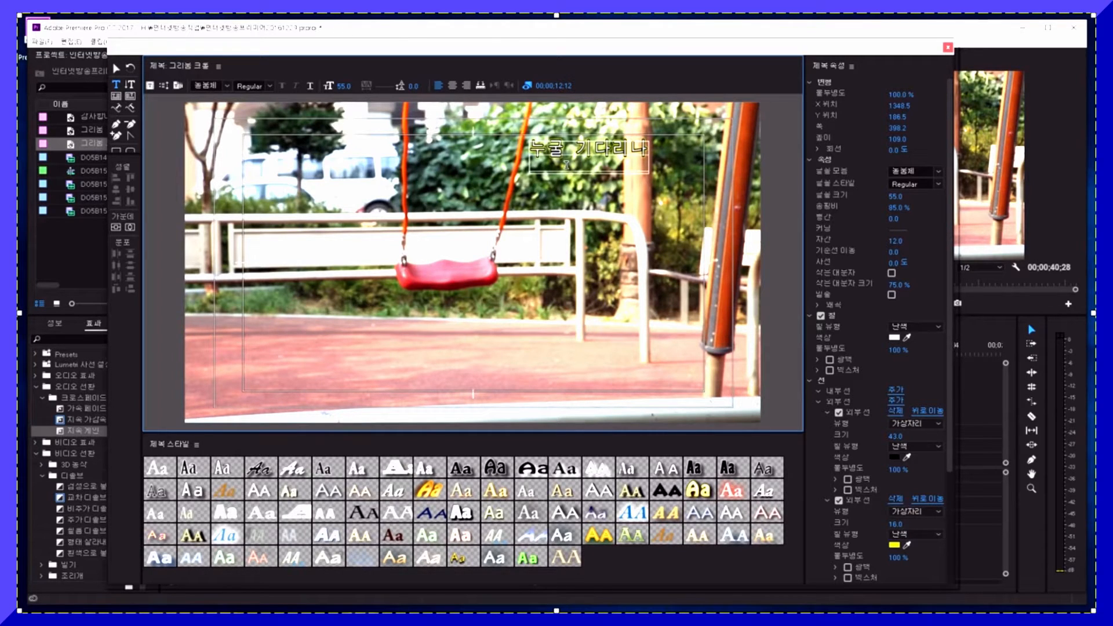
{"action": "type", "text": "외로이"}
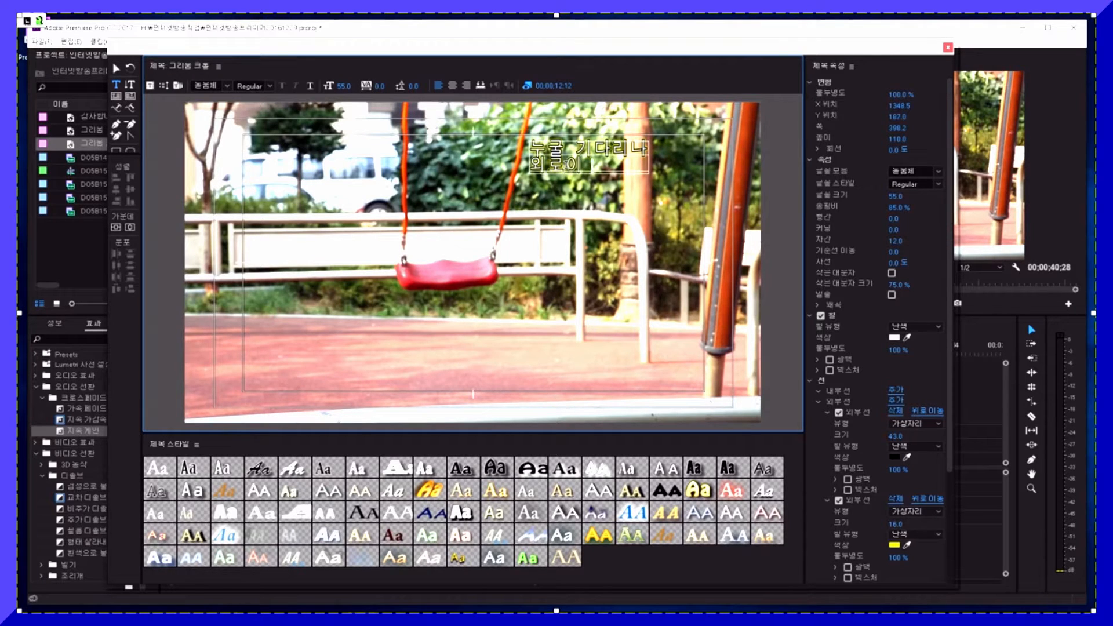
{"action": "type", "text": " 남겨진"}
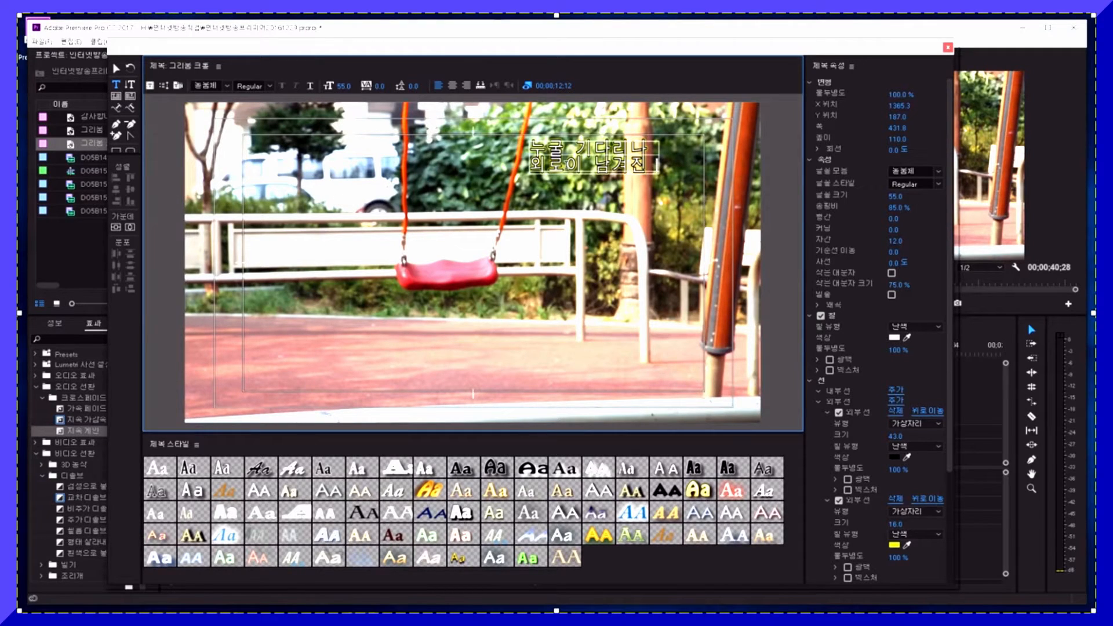
{"action": "type", "text": "자락"}
{"action": "key", "text": "Return"}
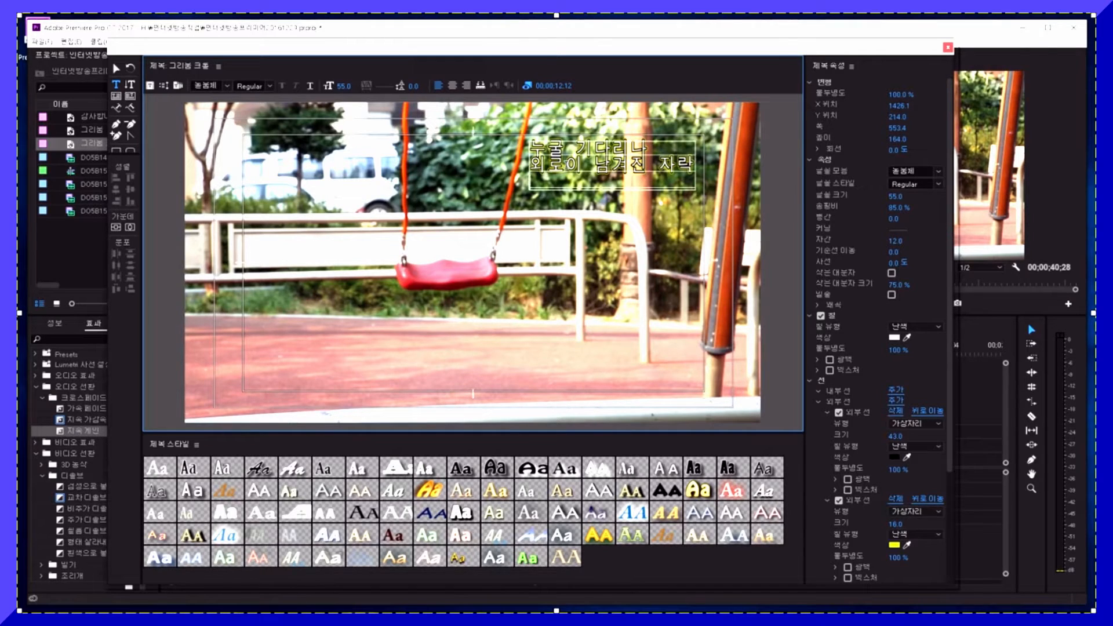
- Continue the title text with the lines "밀어주고 받쳐주던" and "그자리가,"
{"action": "type", "text": "밀어주고"}
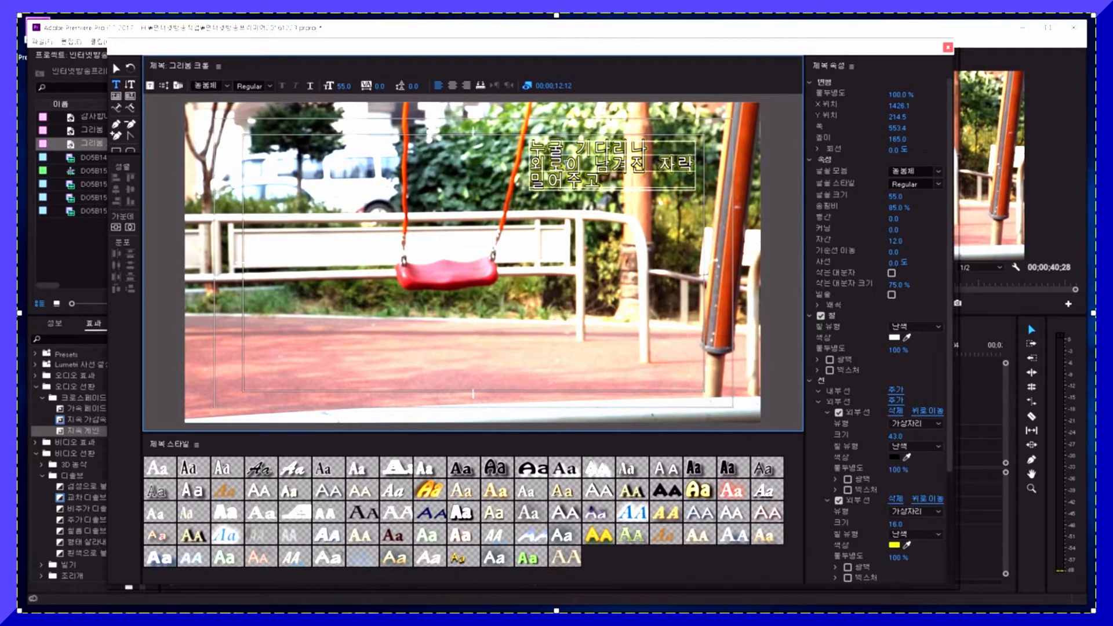
{"action": "type", "text": " 받쳐주"}
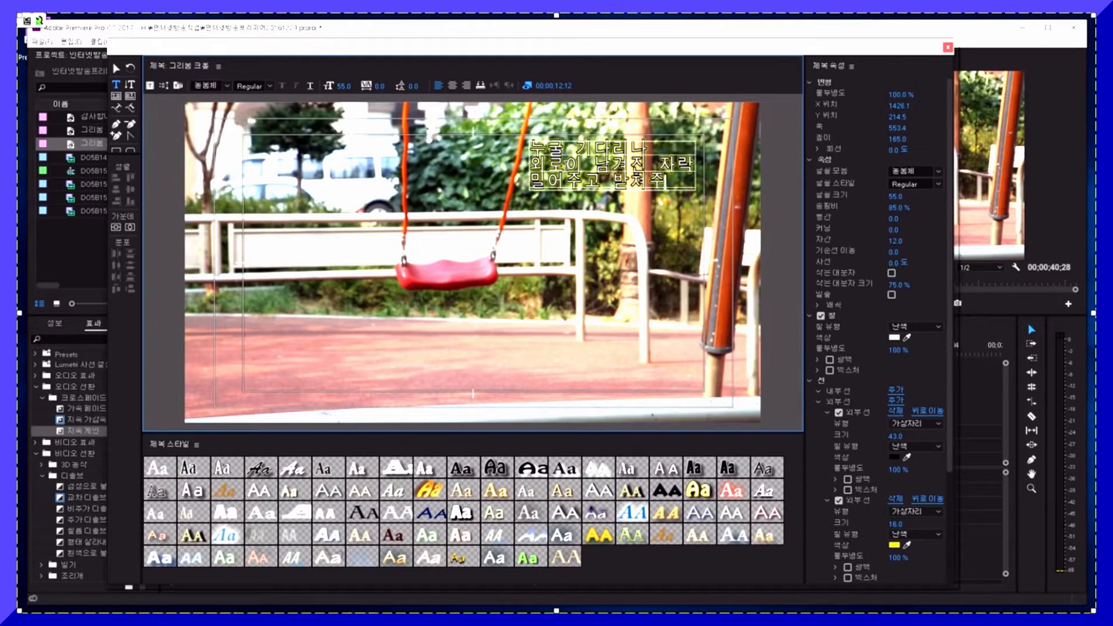
{"action": "type", "text": "던"}
{"action": "key", "text": "Return"}
{"action": "type", "text": "그자리거"}
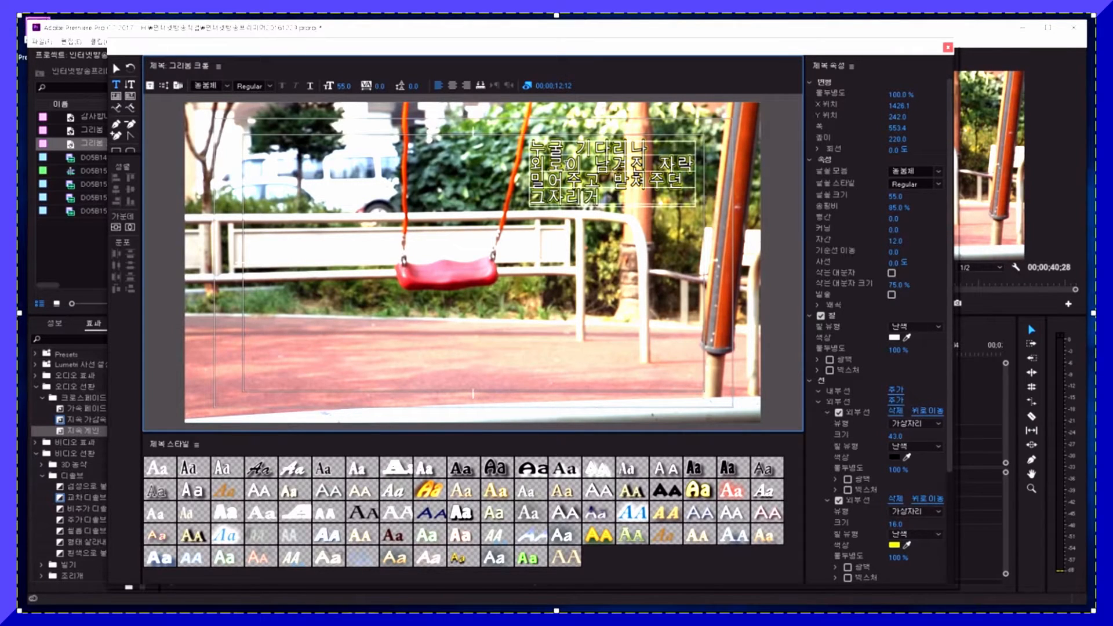
{"action": "key", "text": "BackSpace"}
{"action": "type", "text": "가,"}
{"action": "key", "text": "Return"}
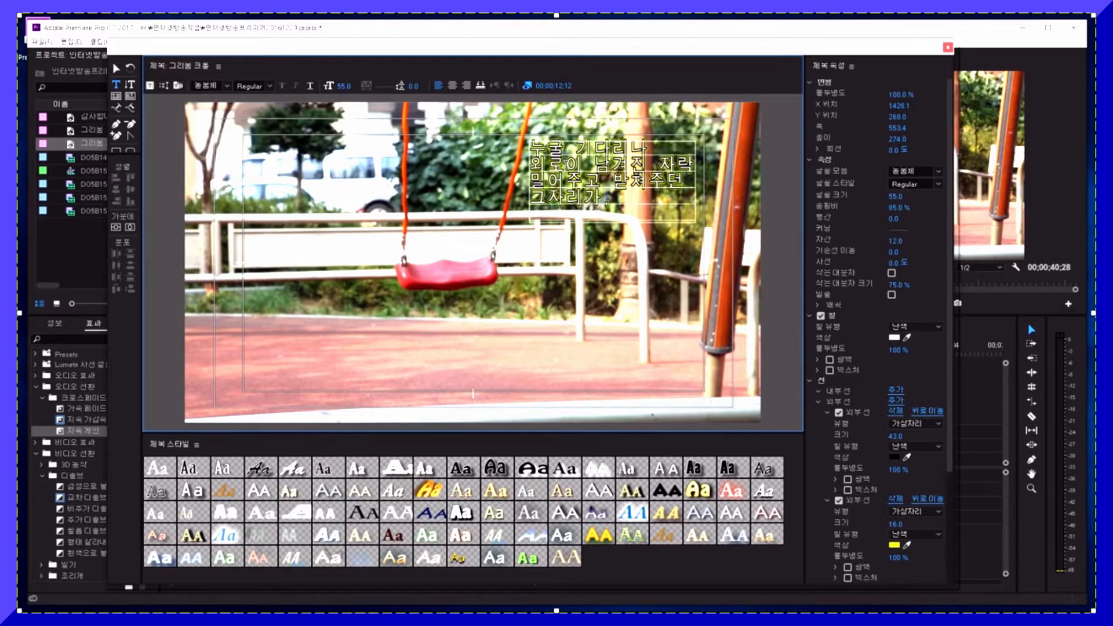
- Add the lines "이제, 하나가 되어" and "바람에 떨리니." to the end of the title text
{"action": "type", "text": "이제, 하"}
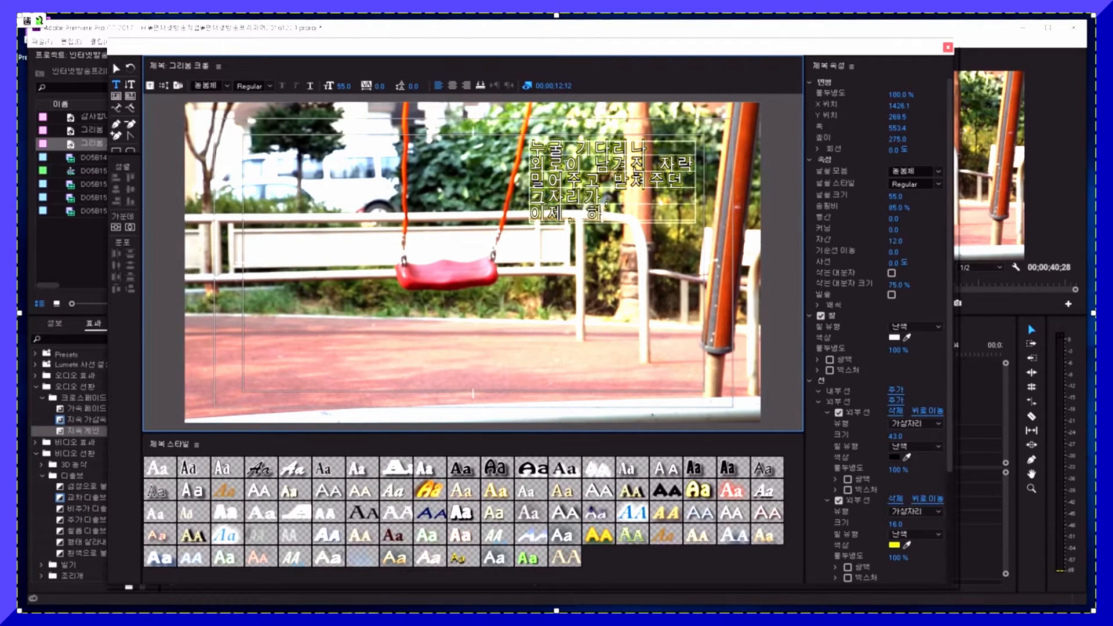
{"action": "type", "text": "나가 되"}
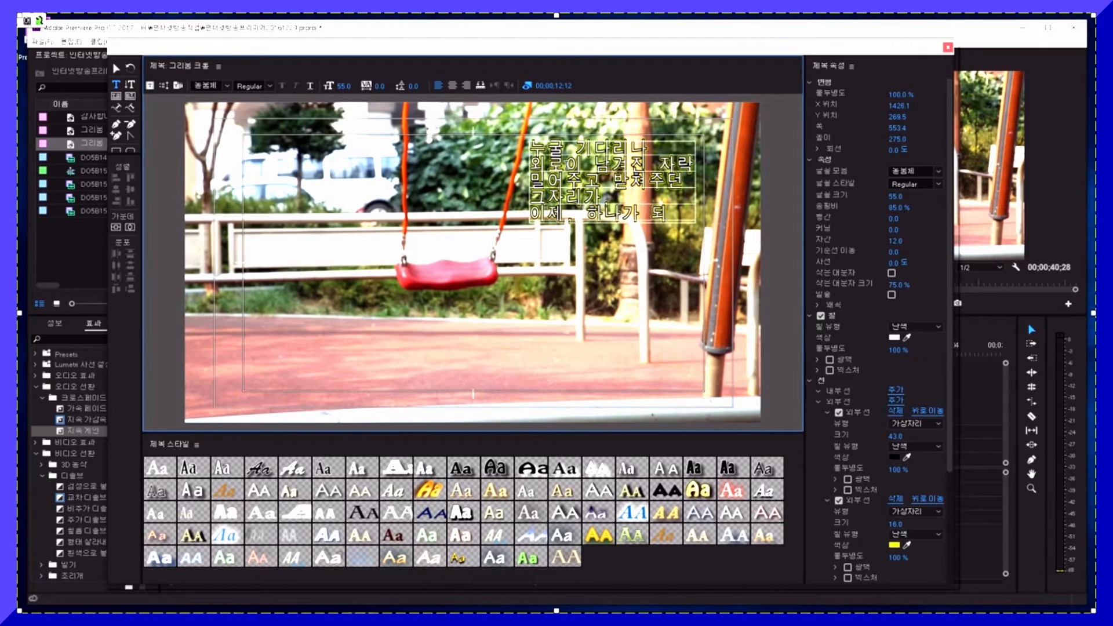
{"action": "type", "text": "어"}
{"action": "key", "text": "Return"}
{"action": "type", "text": "바람에"}
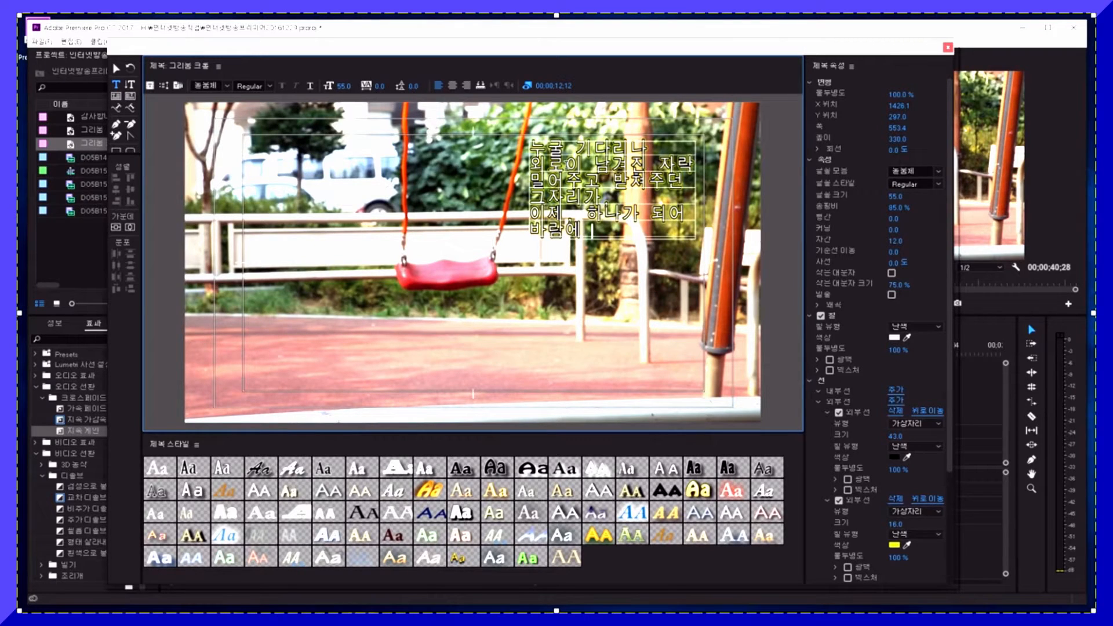
{"action": "type", "text": " 떨리니."}
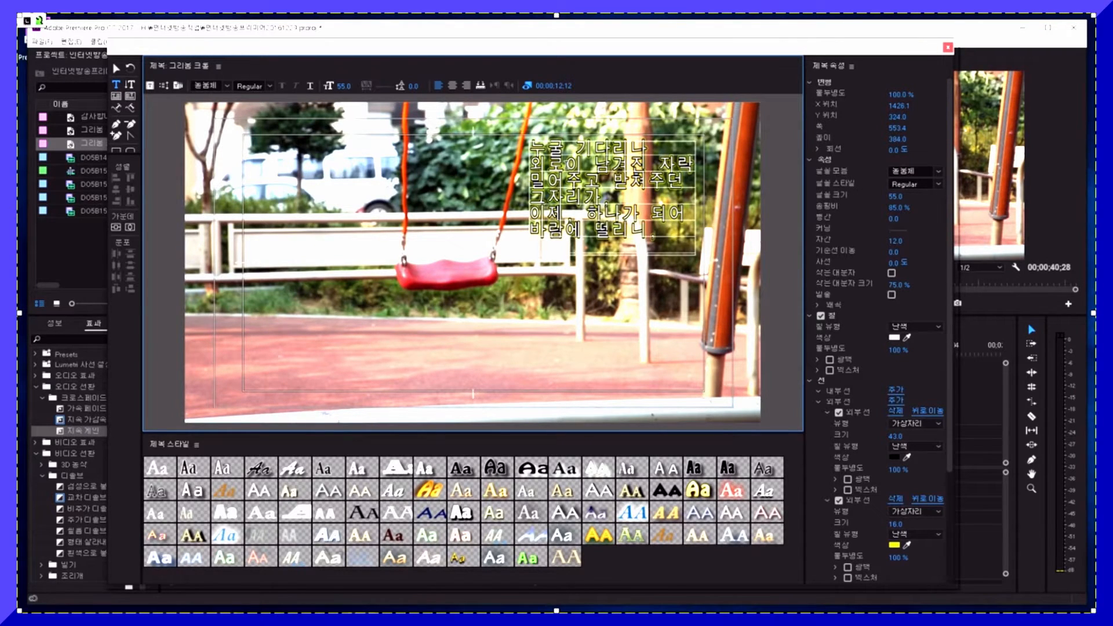
- Add the line "누군가 다가와 잡아주려나" to the end of the title text
{"action": "key", "text": "Return"}
{"action": "type", "text": "누군가 다가와"}
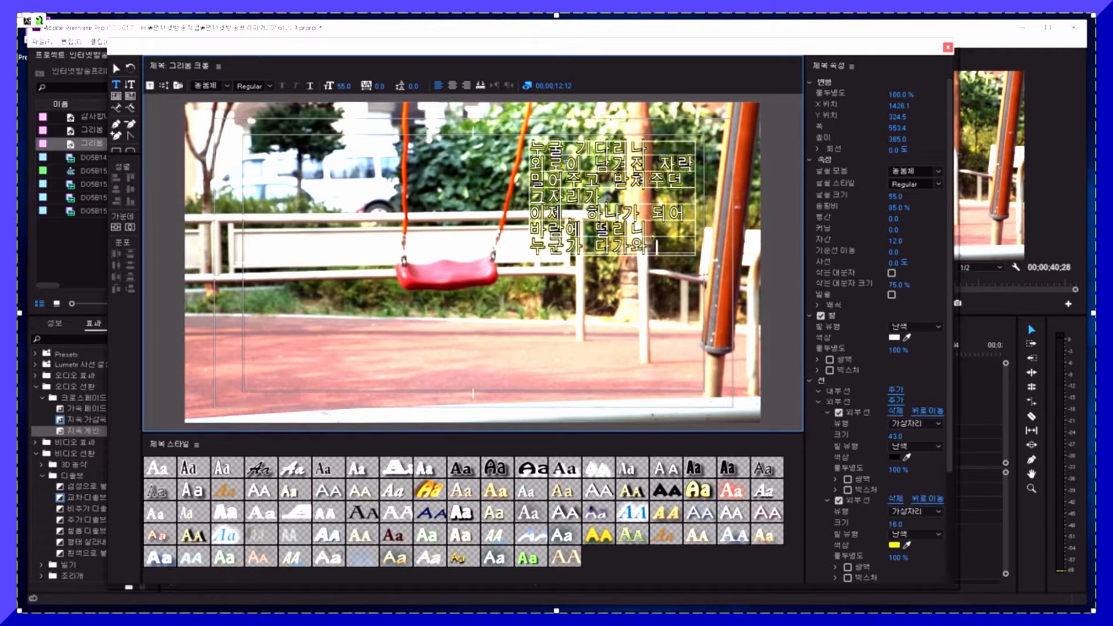
{"action": "type", "text": " 잡아"}
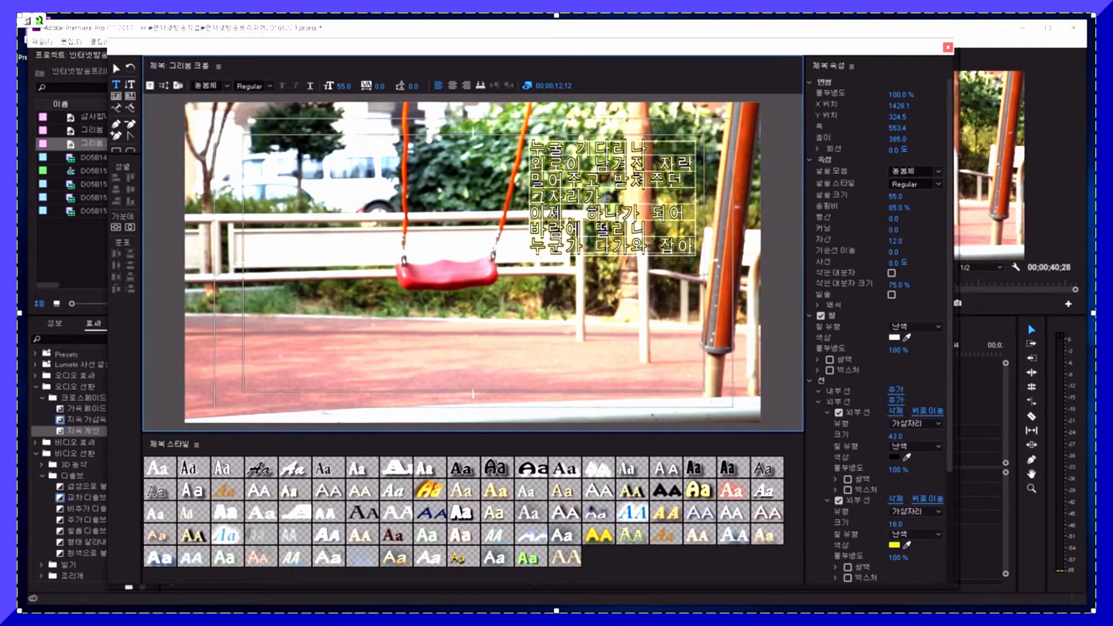
{"action": "type", "text": "주려나"}
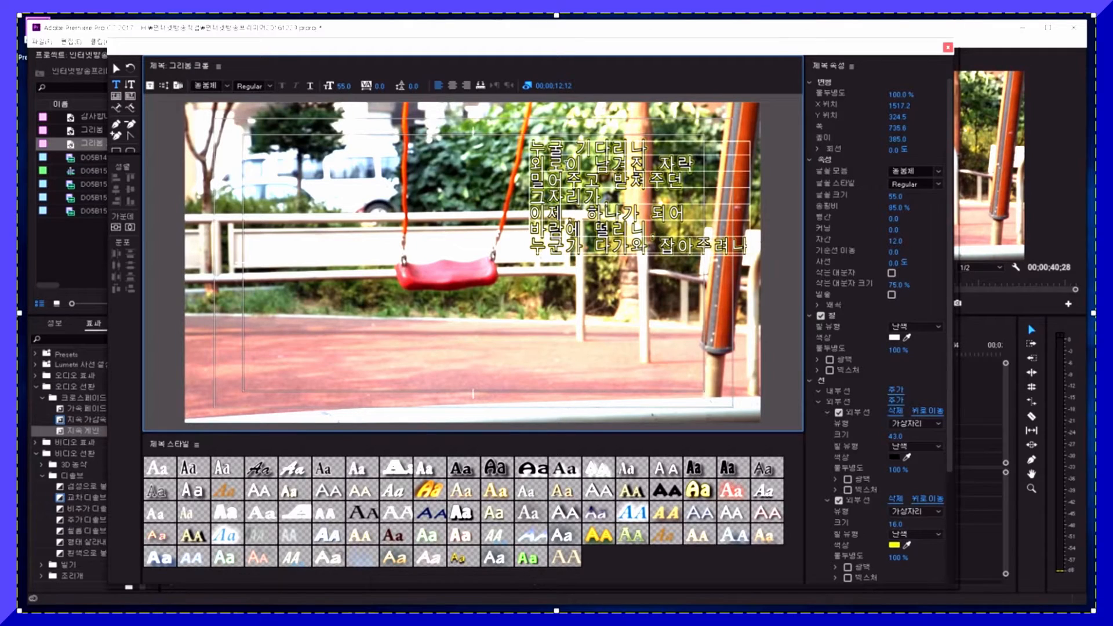
- Leave a blank line and start the second stanza with the lines "누굴 기다리나" and "잊혀진 기억으로"
{"action": "key", "text": "Return"}
{"action": "type", "text": "누굴"}
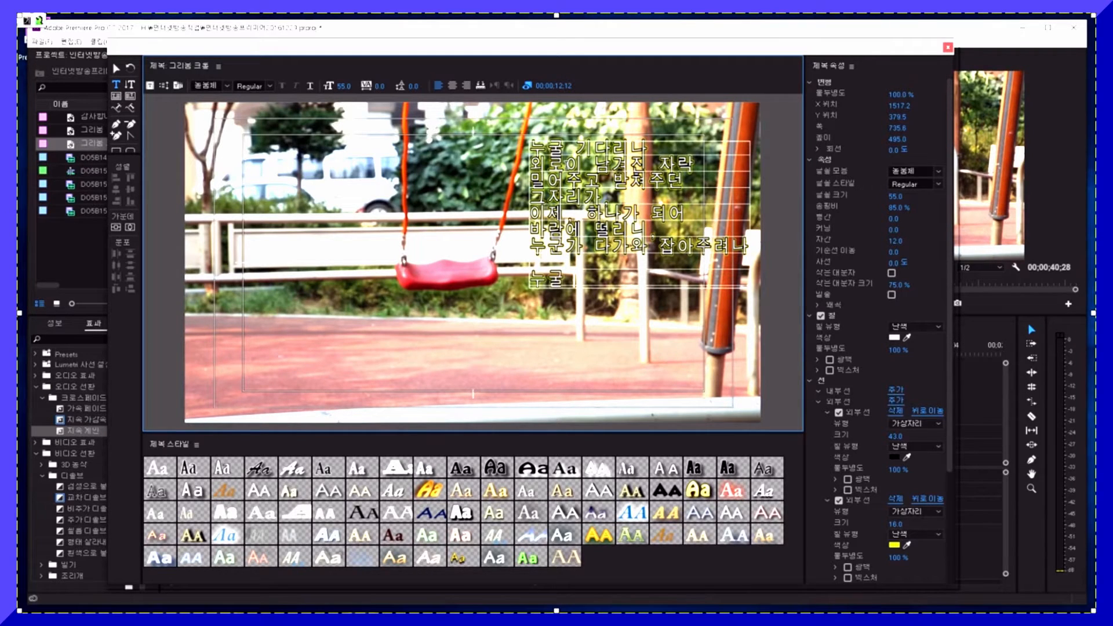
{"action": "type", "text": " 기다리나"}
{"action": "key", "text": "Return"}
{"action": "type", "text": "잊"}
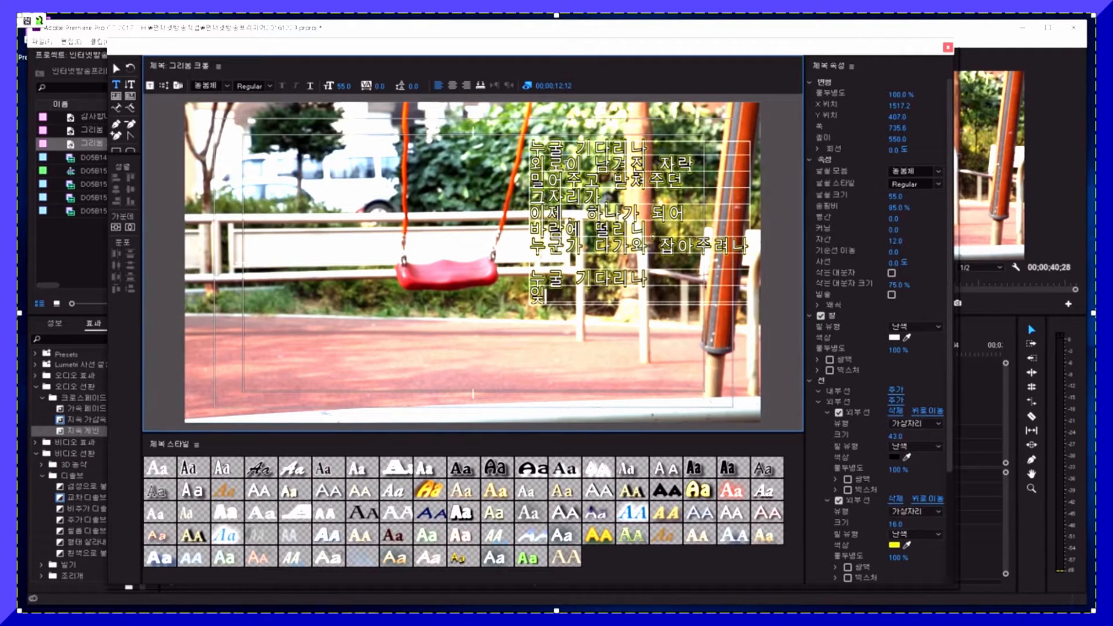
{"action": "type", "text": "혀진 기억으"}
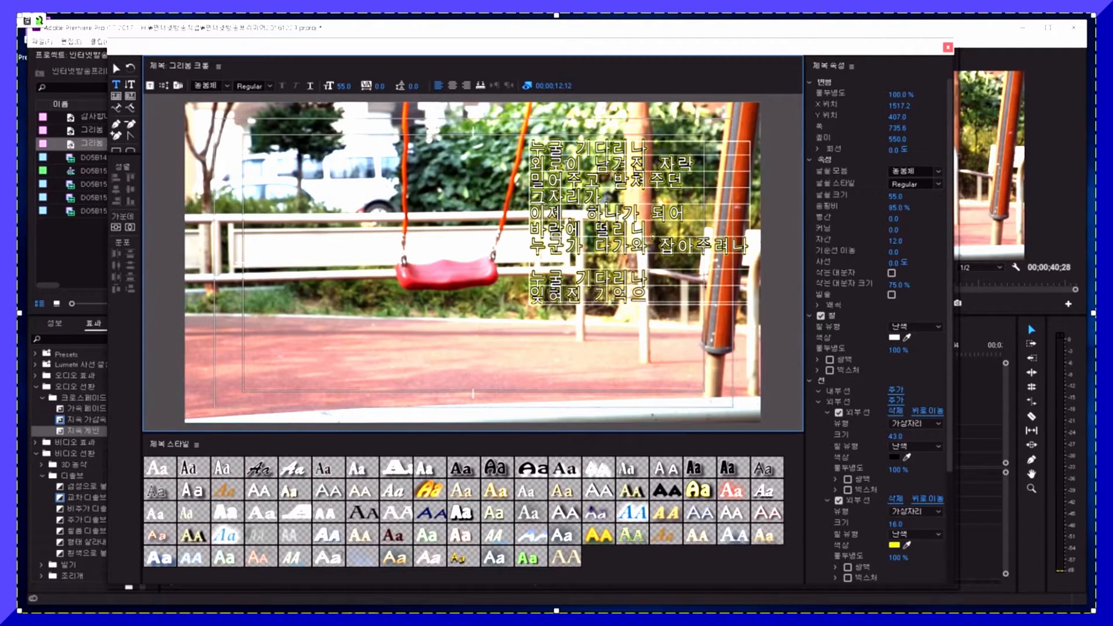
{"action": "type", "text": "로"}
- Continue the second stanza with the lines "남겨지던 그 어느날," and "눈물이 말라"
{"action": "key", "text": "Return"}
{"action": "type", "text": "남"}
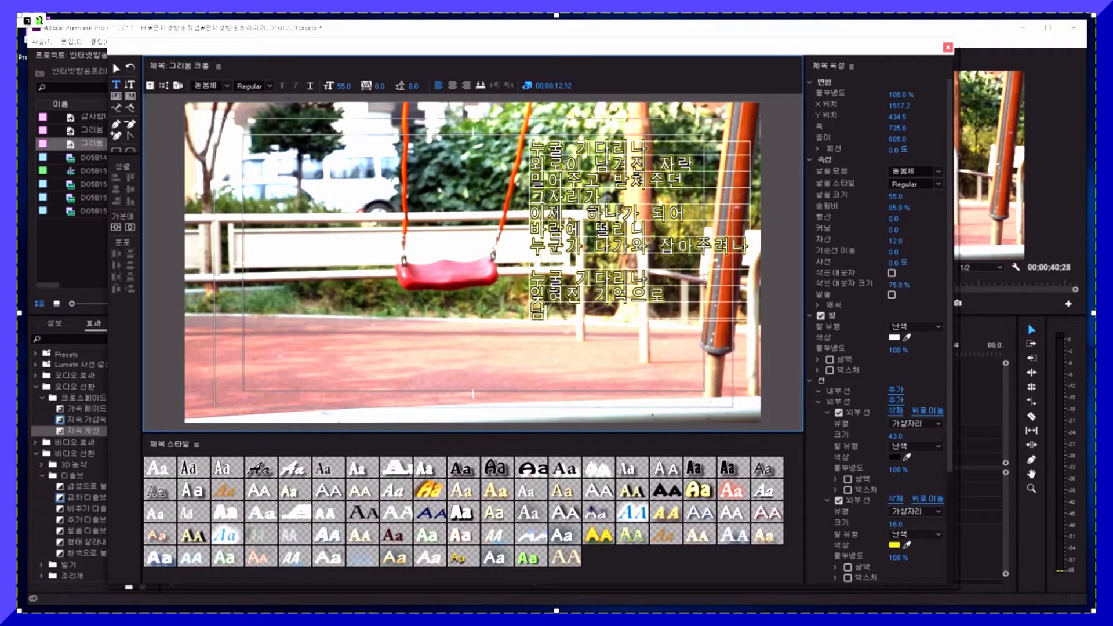
{"action": "type", "text": "겨지던 그"}
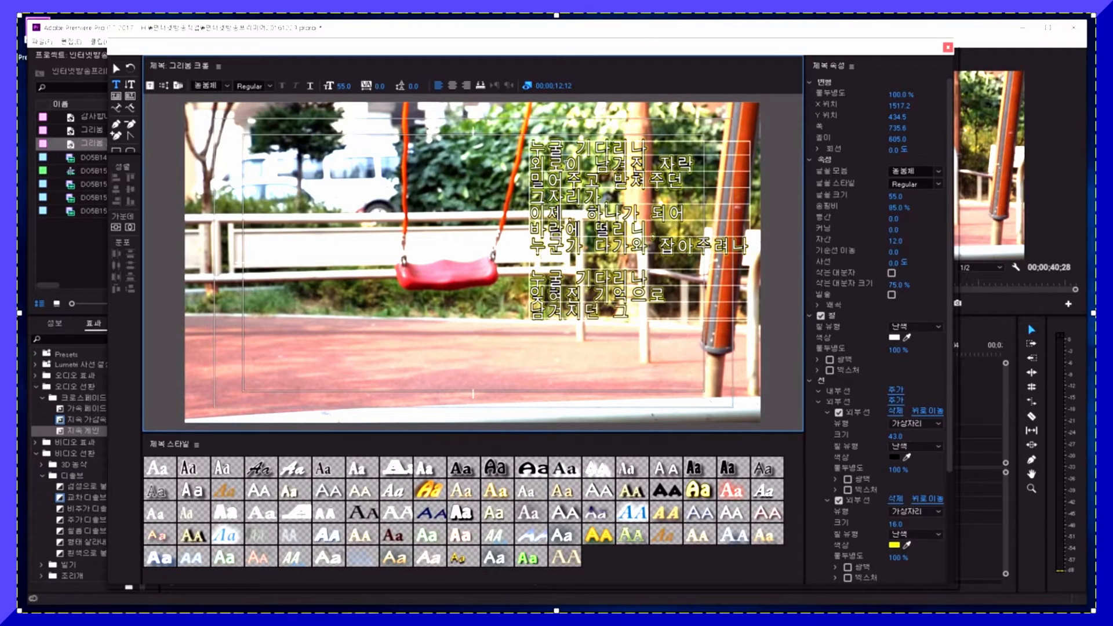
{"action": "type", "text": " 어느날,"}
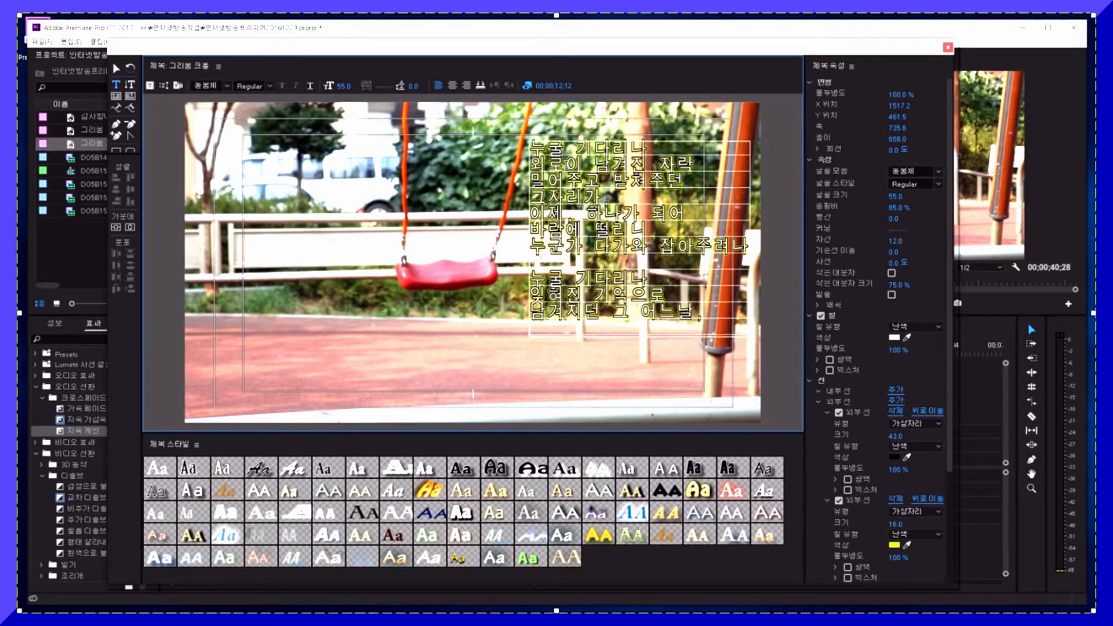
{"action": "key", "text": "Return"}
{"action": "type", "text": "눈물이"}
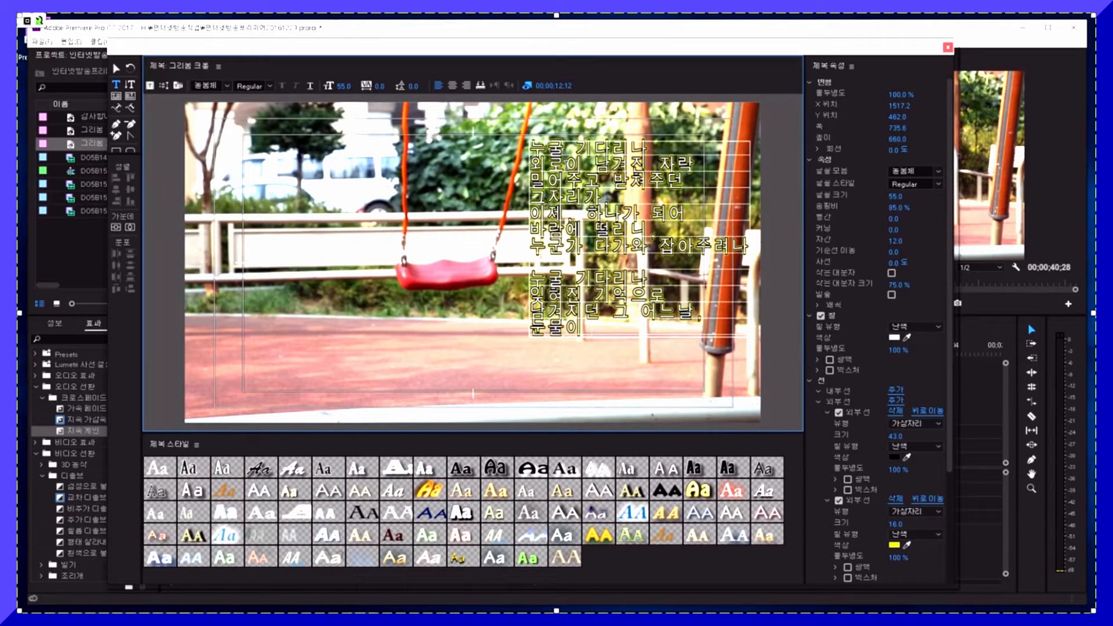
{"action": "type", "text": " 말라"}
- Finish the second stanza with the lines "바람으로 남겨진" and "그날, 그 어느날,...."
{"action": "key", "text": "Return"}
{"action": "type", "text": "바람으로 남겨진 그날"}
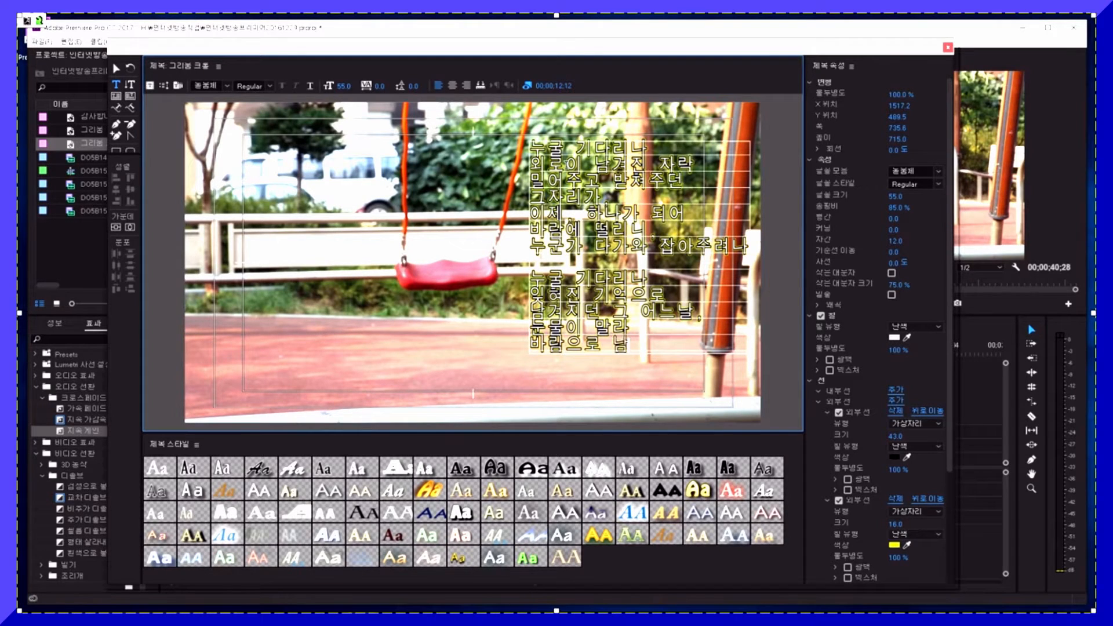
{"action": "key", "text": "BackSpace"}
{"action": "key", "text": "BackSpace"}
{"action": "key", "text": "BackSpace"}
{"action": "key", "text": "Return"}
{"action": "type", "text": "그"}
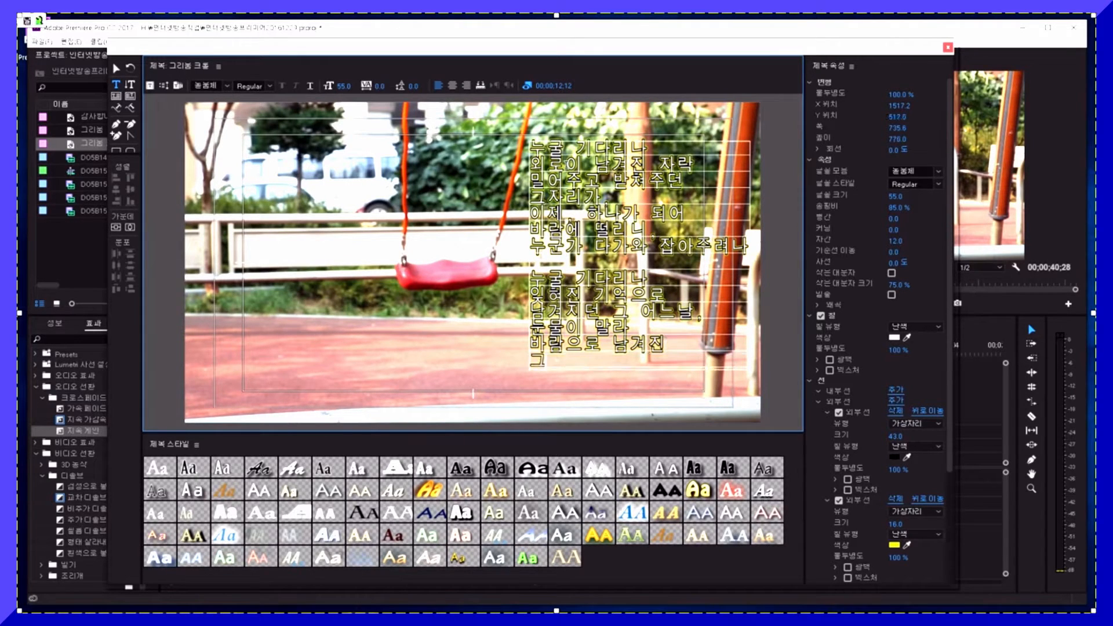
{"action": "type", "text": "날 , 그 어느날..."}
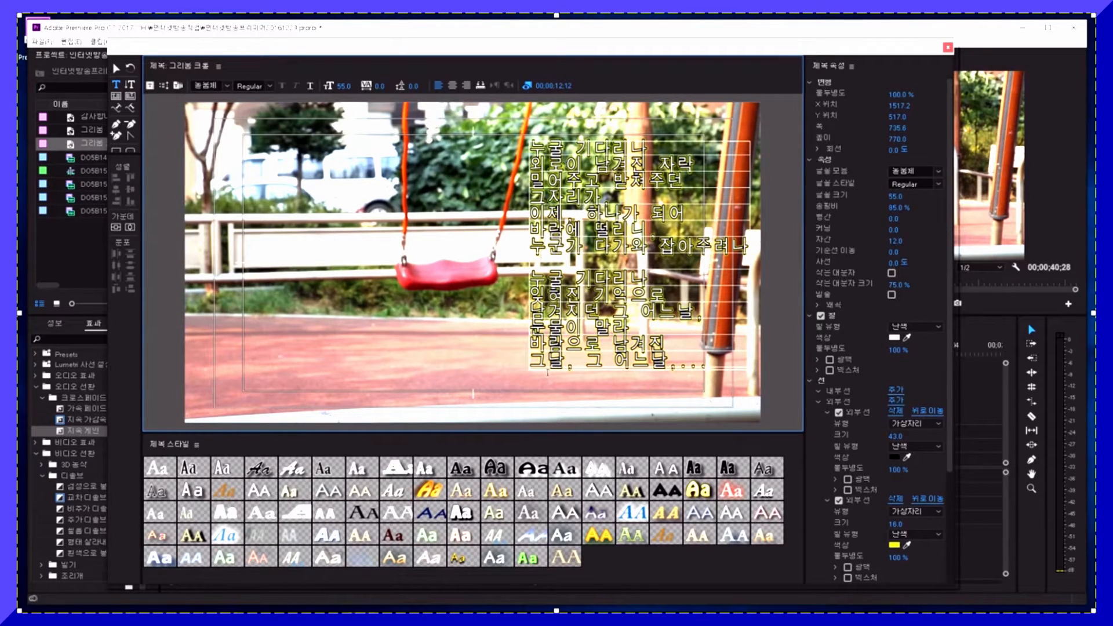
- Set the poem text's font size to 42, aspect to 78% and leading to 17, and move the block slightly to the right
{"action": "left_click", "coordinate": [118, 68]}
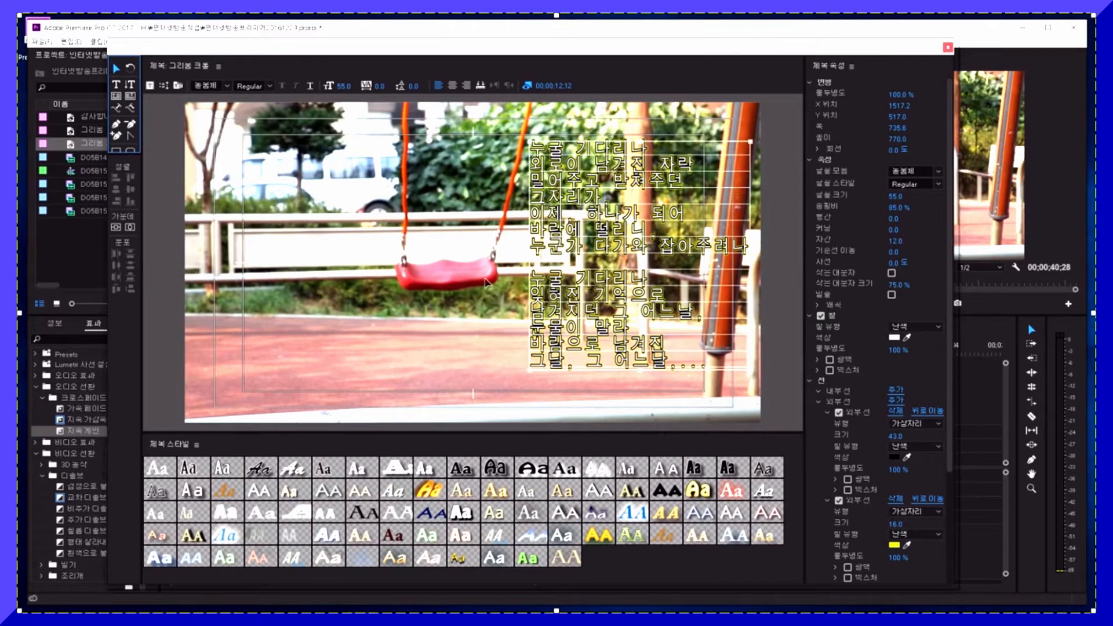
{"action": "left_click_drag", "start_coordinate": [896, 196], "coordinate": [889, 196]}
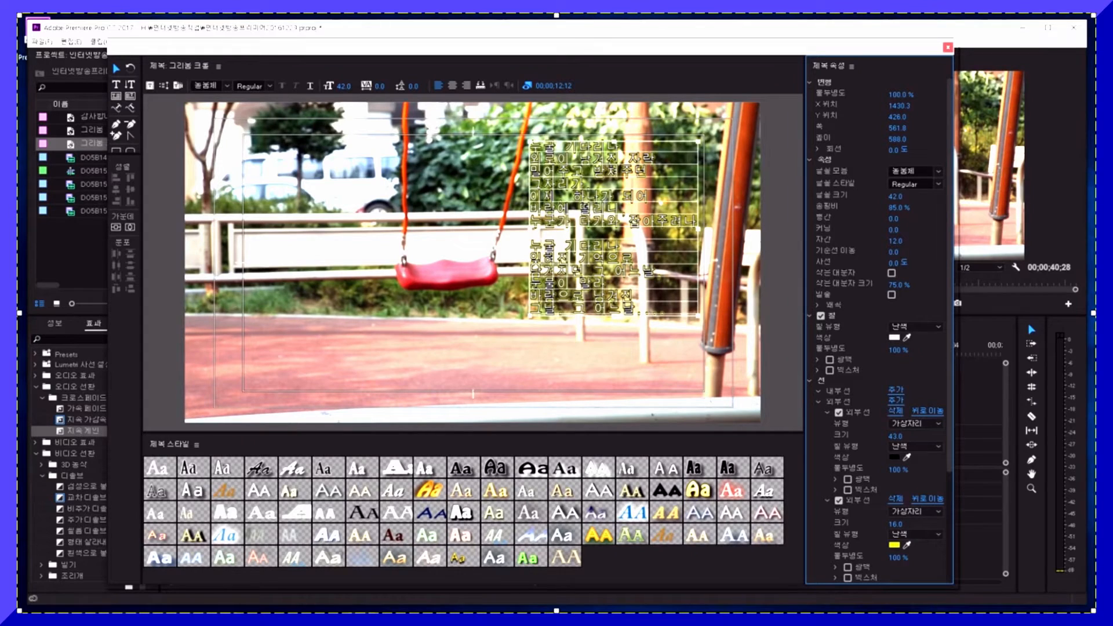
{"action": "left_click_drag", "start_coordinate": [896, 207], "coordinate": [892, 207]}
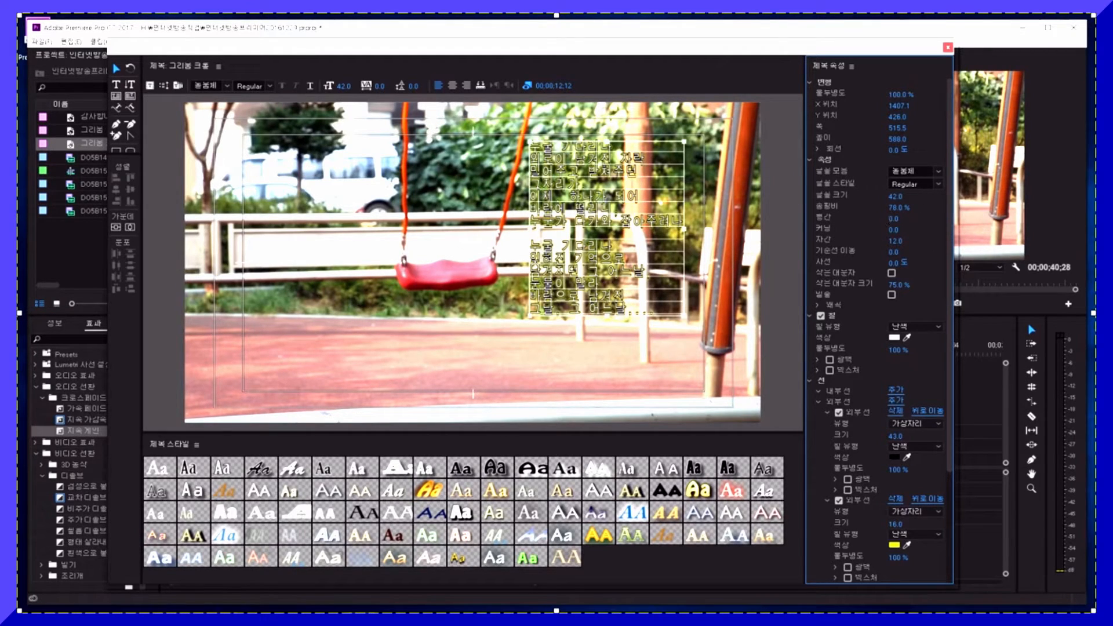
{"action": "left_click_drag", "start_coordinate": [892, 220], "coordinate": [902, 220]}
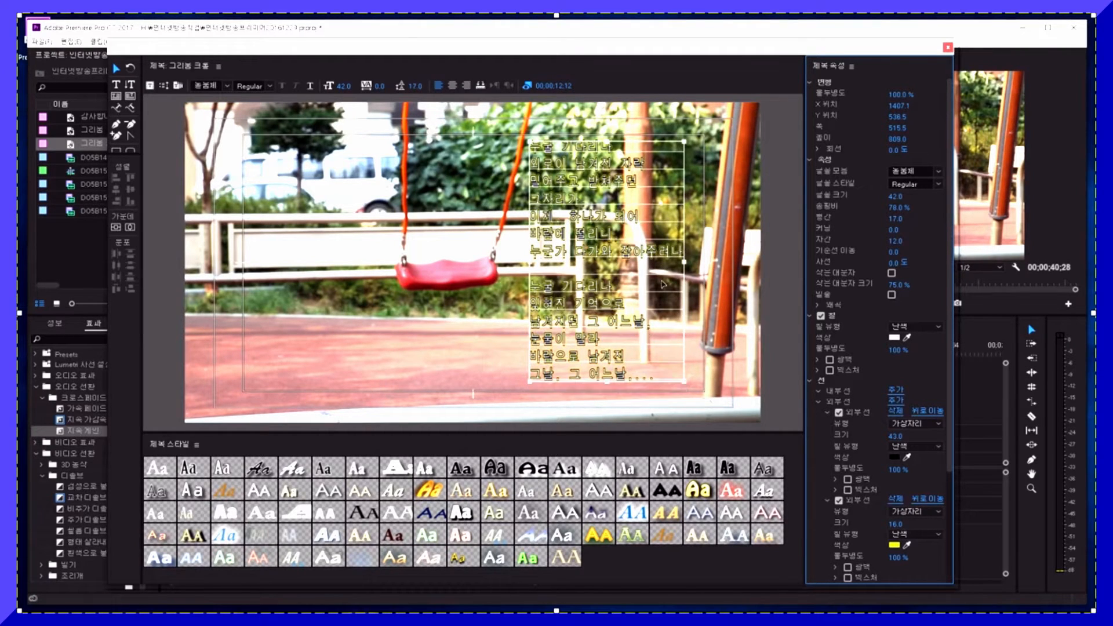
{"action": "left_click", "coordinate": [783, 319]}
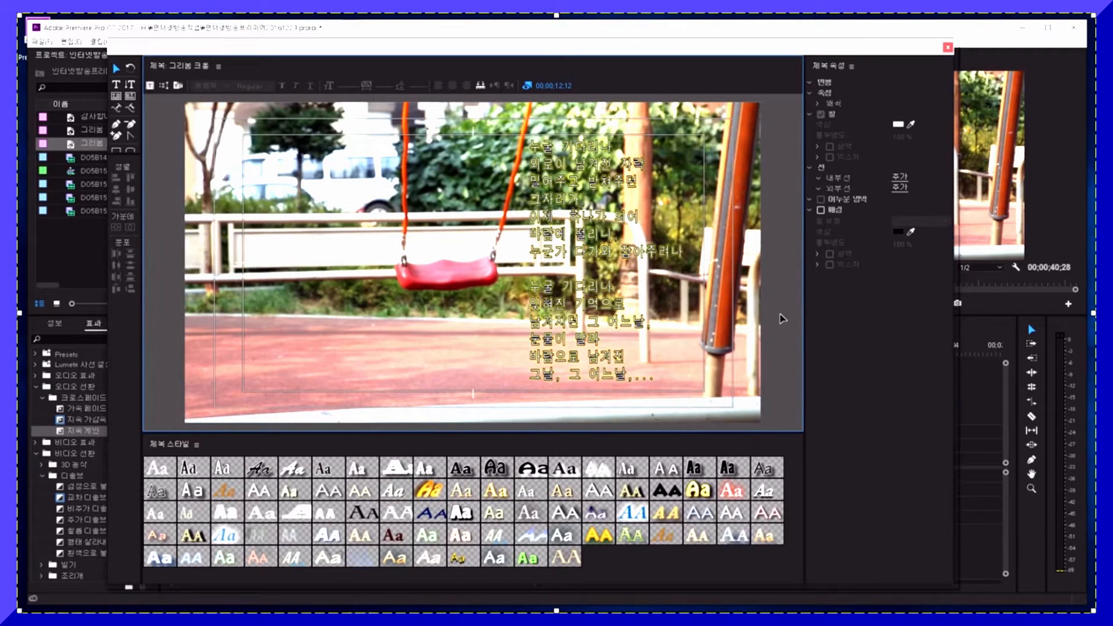
{"action": "left_click_drag", "start_coordinate": [609, 259], "coordinate": [631, 238]}
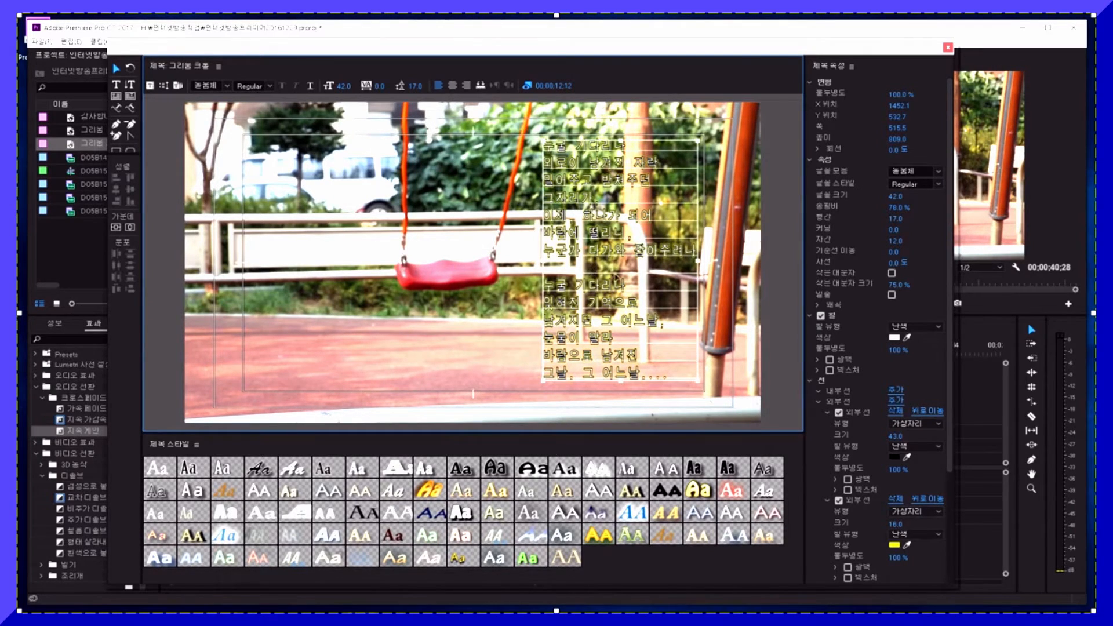
- Change the second outer stroke's color to black and set its size to 45
{"action": "left_click", "coordinate": [894, 545]}
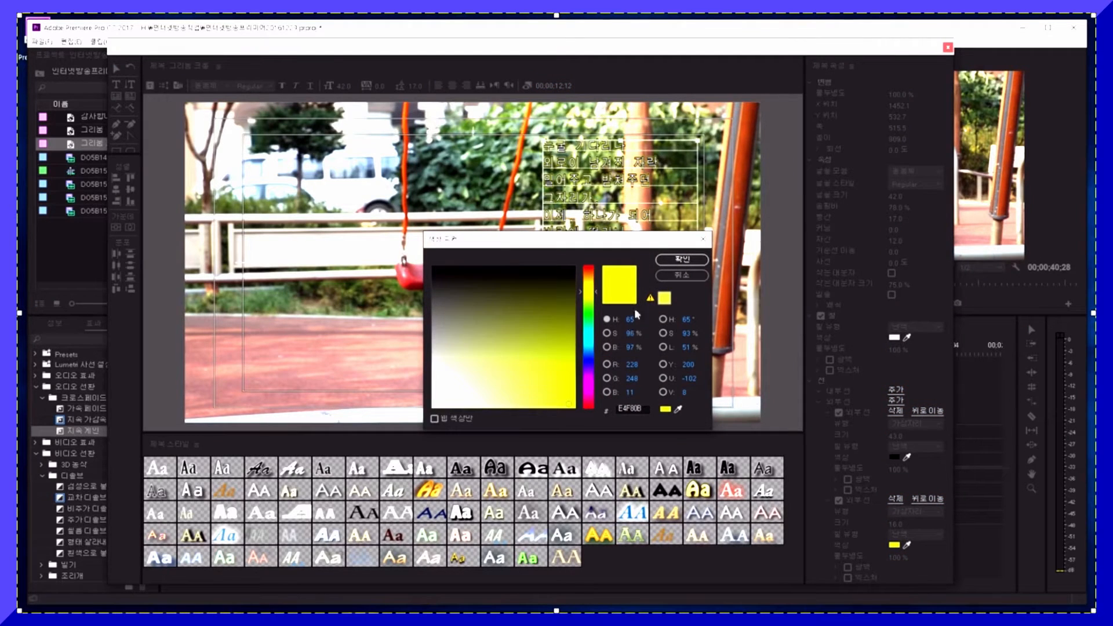
{"action": "left_click", "coordinate": [571, 269]}
{"action": "left_click", "coordinate": [682, 260]}
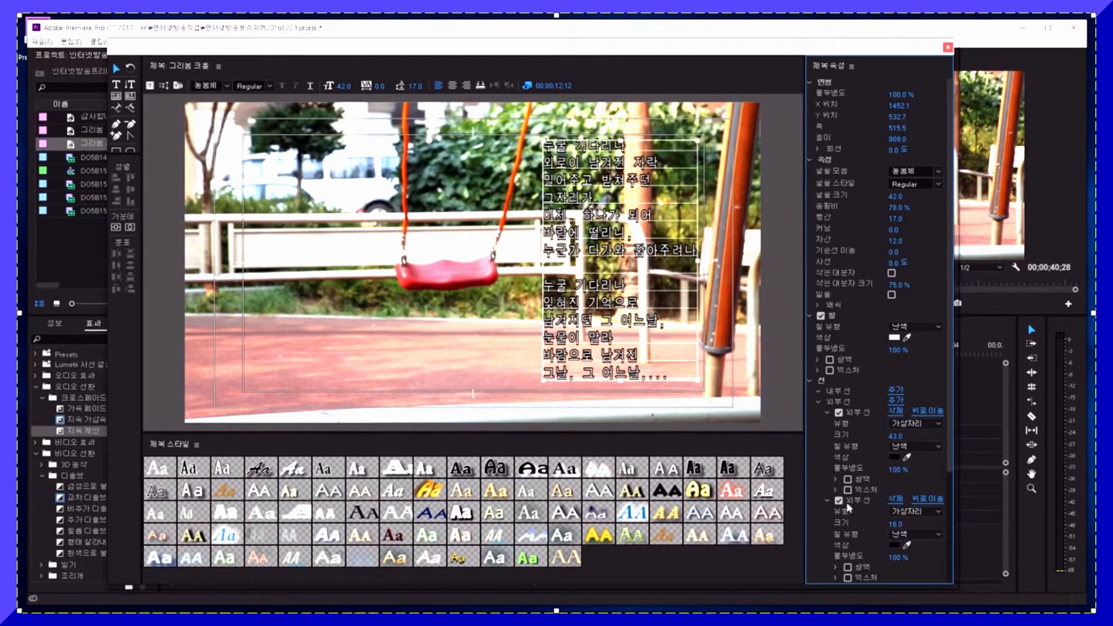
{"action": "left_click_drag", "start_coordinate": [896, 524], "coordinate": [916, 524]}
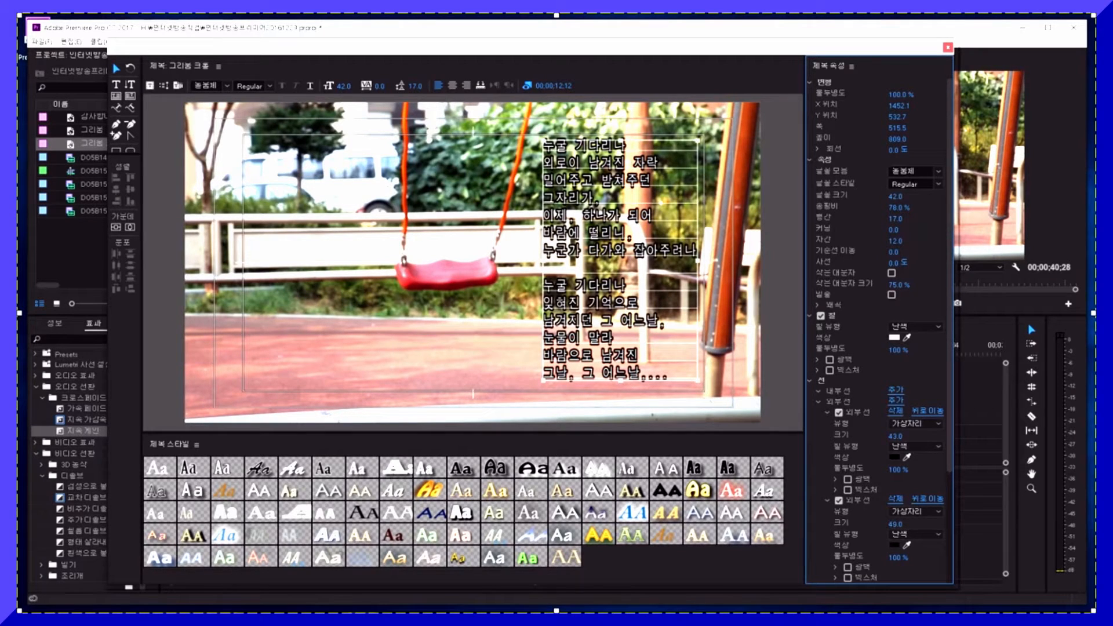
{"action": "left_click", "coordinate": [784, 399]}
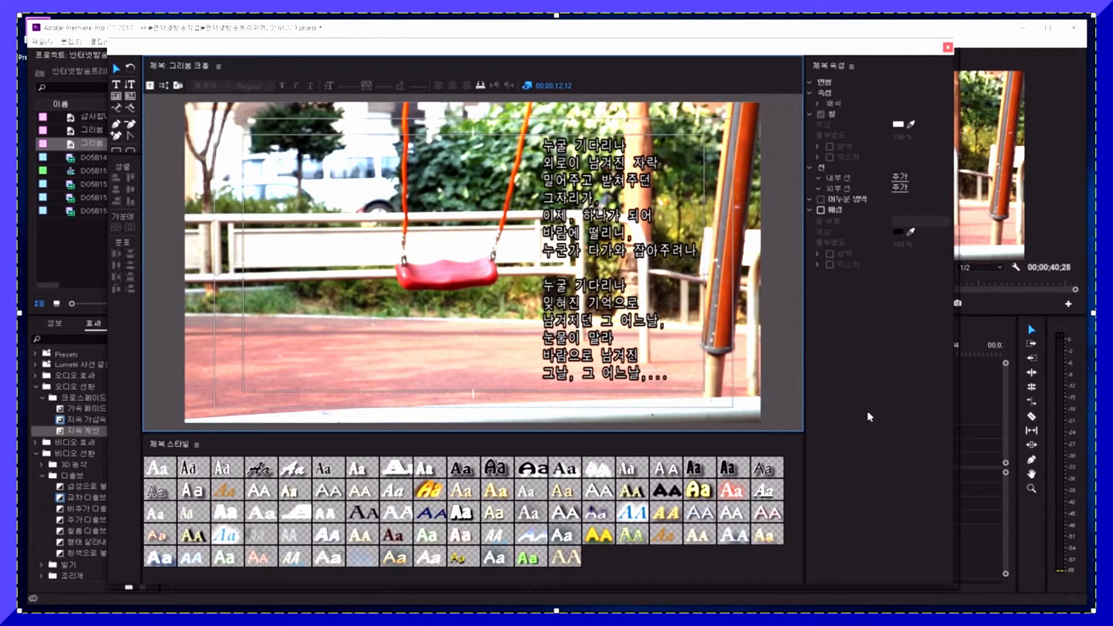
{"action": "left_click", "coordinate": [642, 248]}
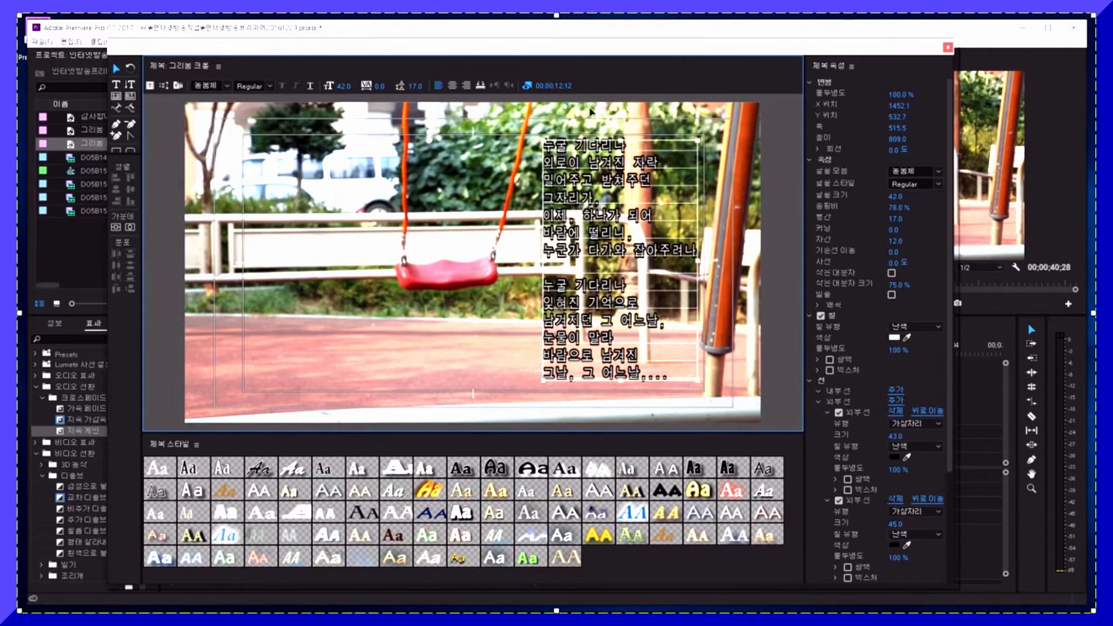
- Make the title a roll that starts and ends off screen, and close the title editor
{"action": "left_click", "coordinate": [165, 85]}
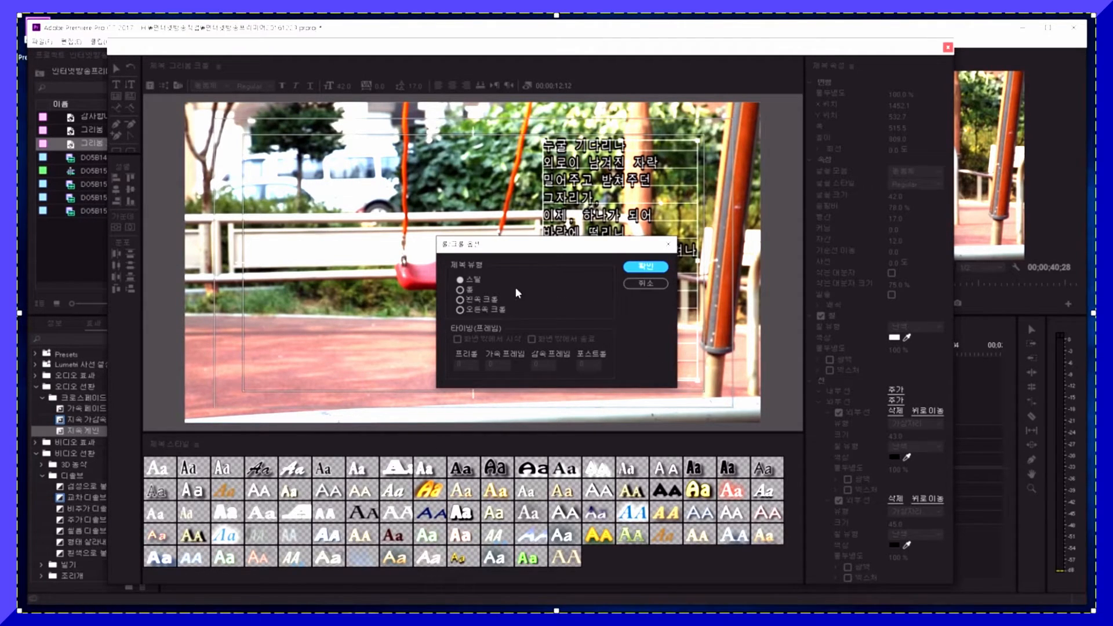
{"action": "left_click", "coordinate": [460, 290]}
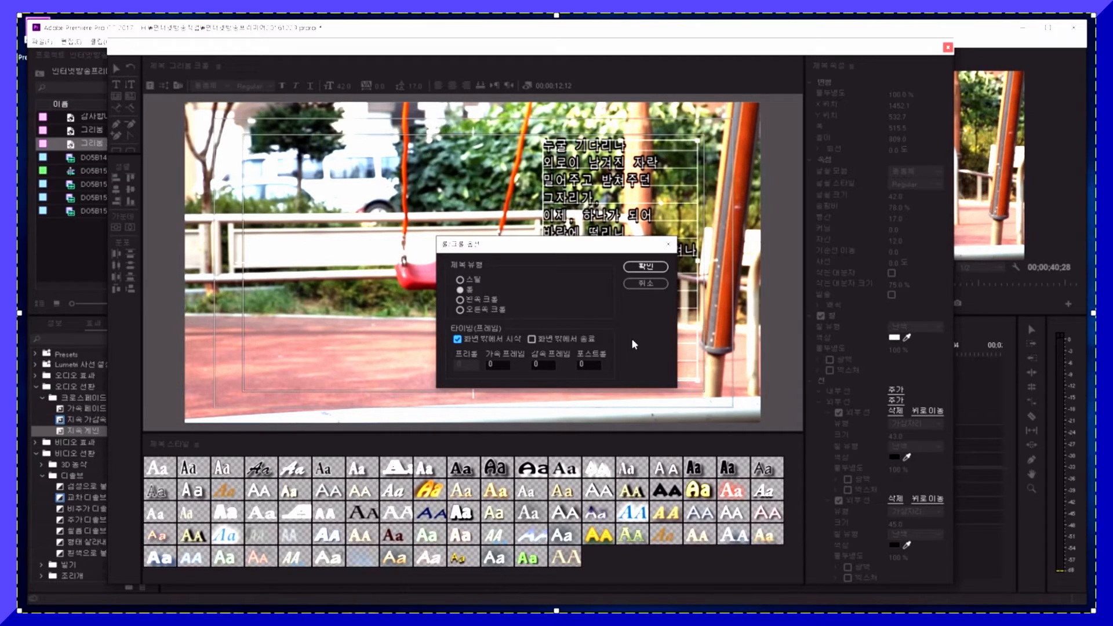
{"action": "left_click", "coordinate": [532, 339]}
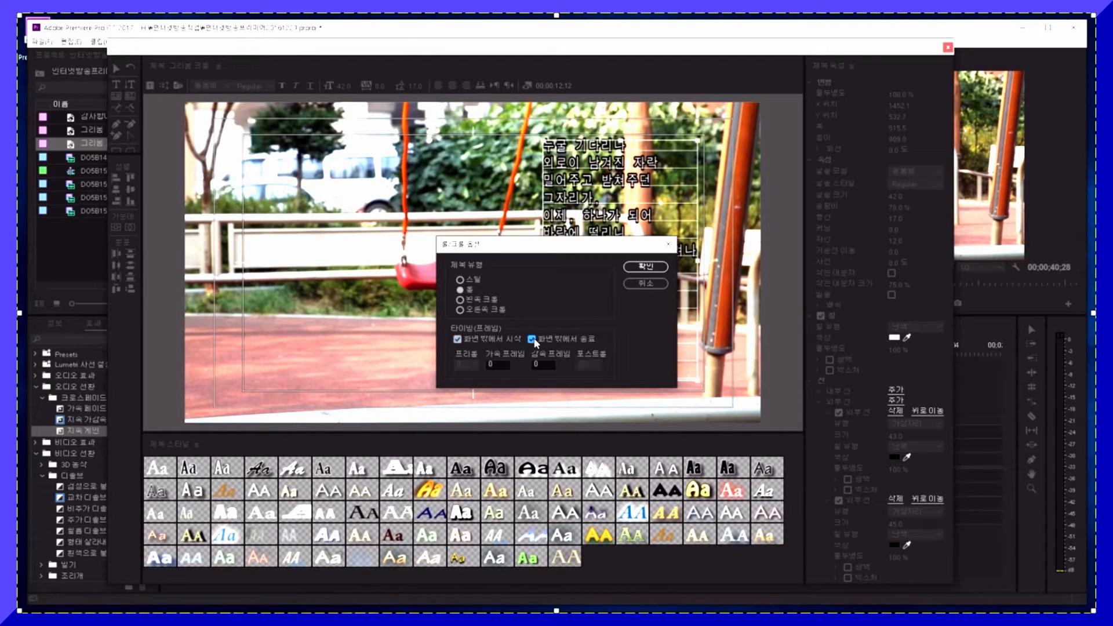
{"action": "left_click", "coordinate": [646, 267]}
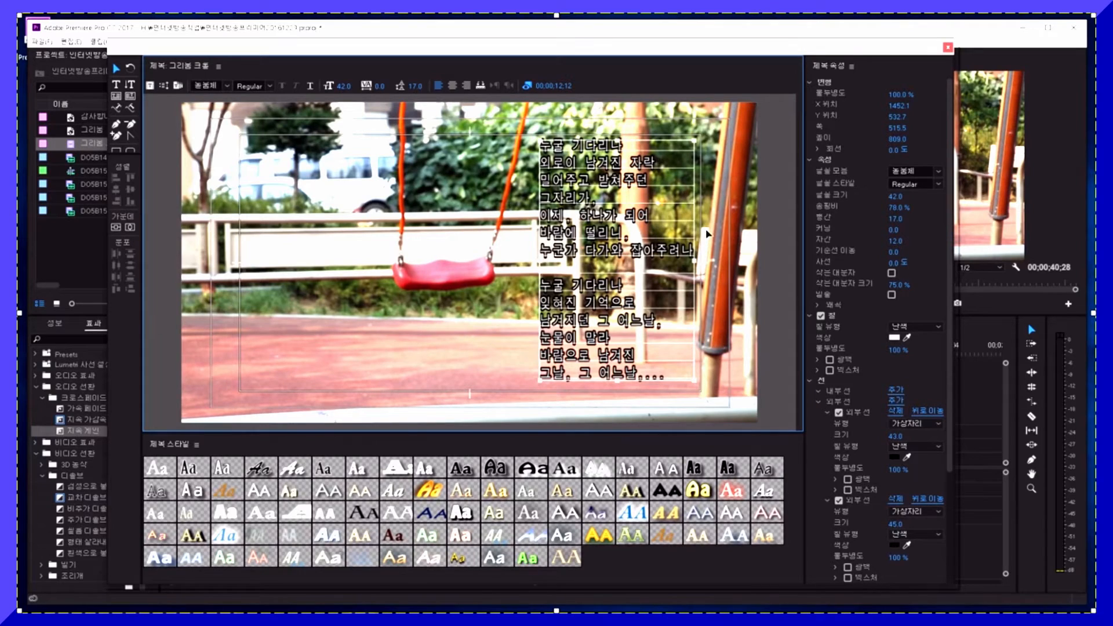
{"action": "left_click", "coordinate": [948, 48]}
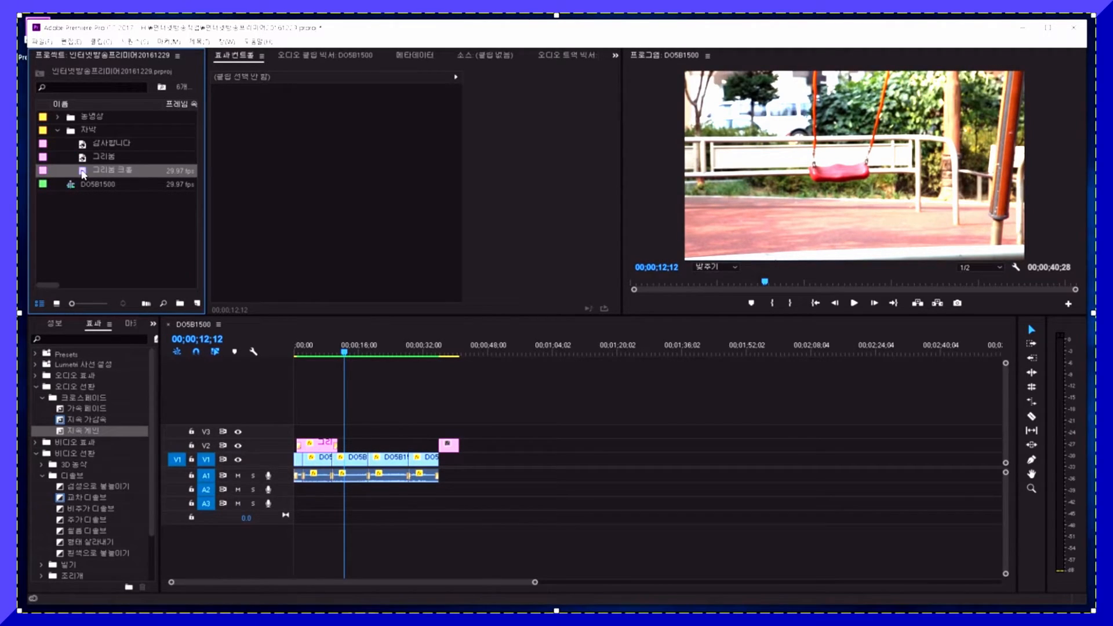
- Place the "그리움 크롤" title on track V2 at 00;00;12;12 and play the sequence from there
{"action": "left_click_drag", "start_coordinate": [83, 174], "coordinate": [350, 447]}
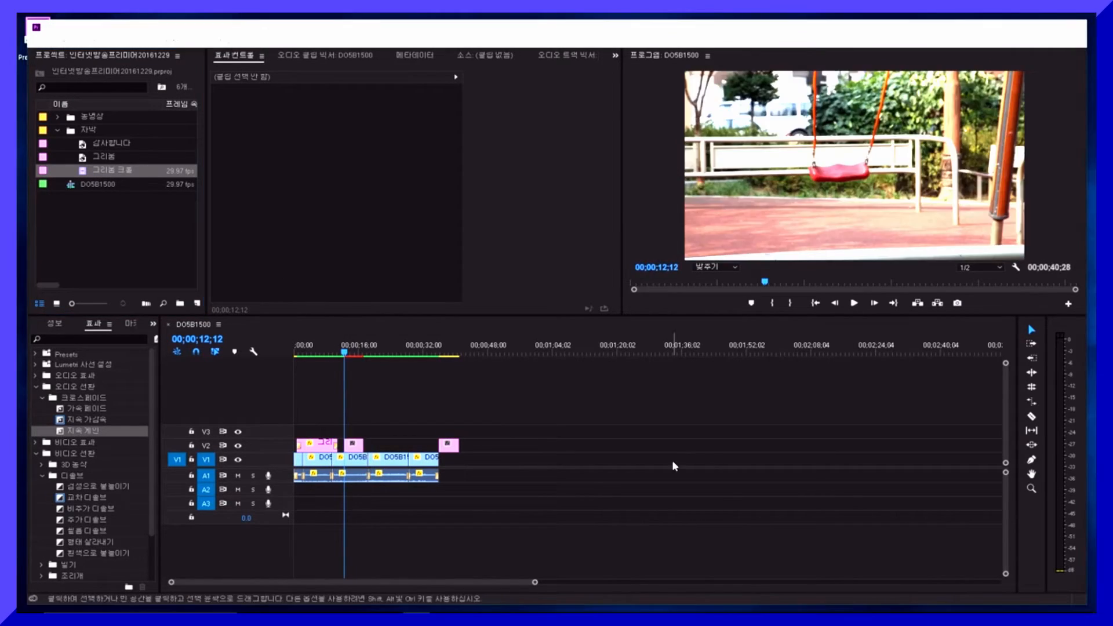
{"action": "left_click", "coordinate": [377, 520]}
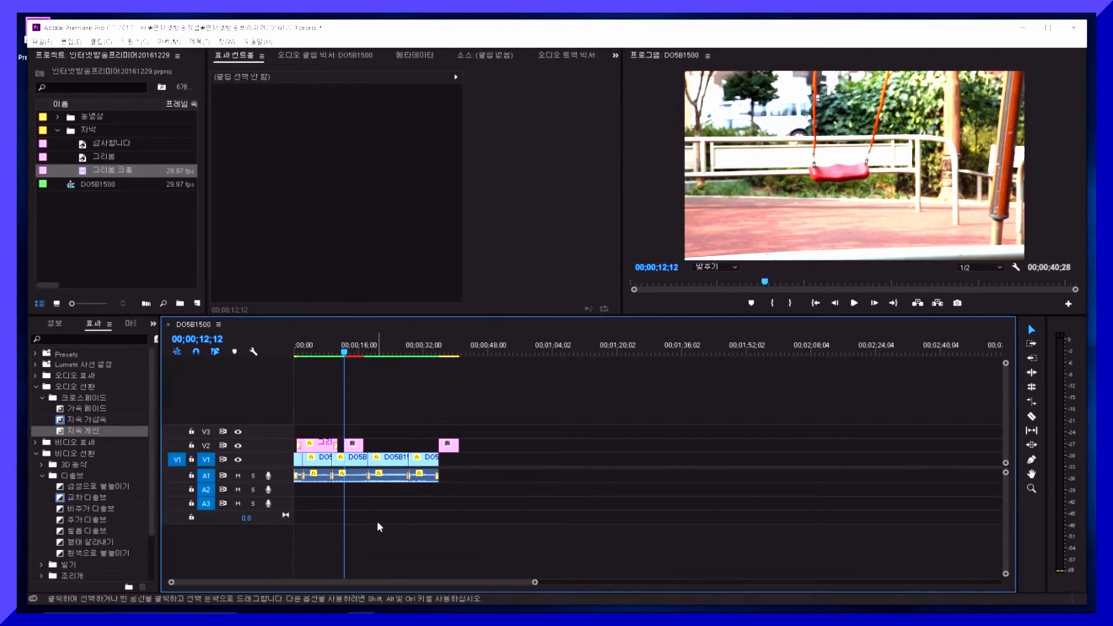
{"action": "key", "text": "space"}
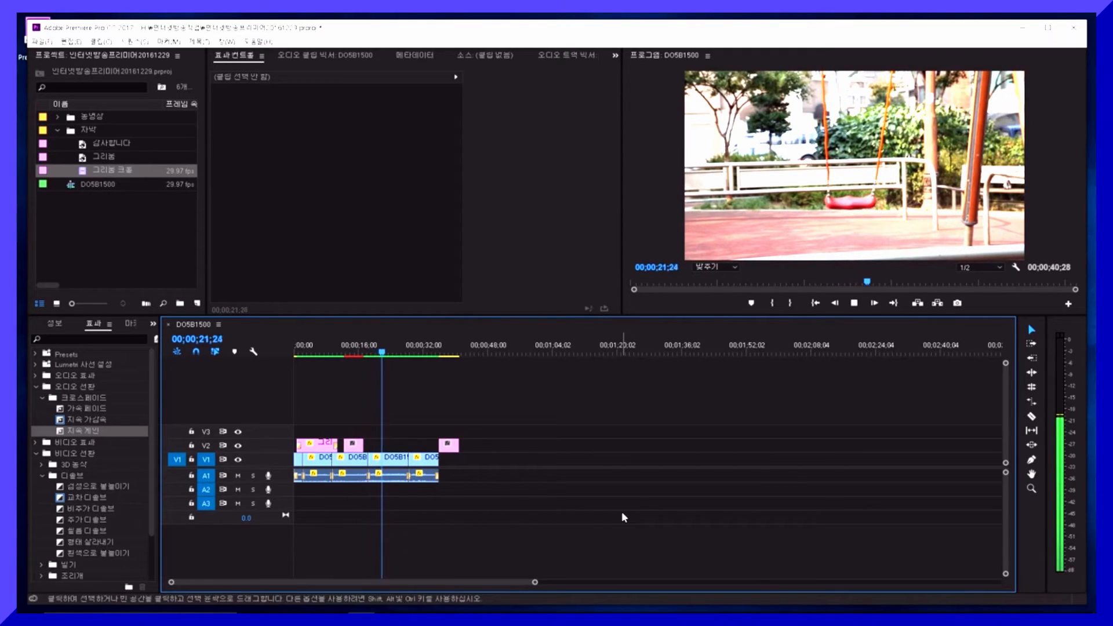
{"action": "key", "text": "space"}
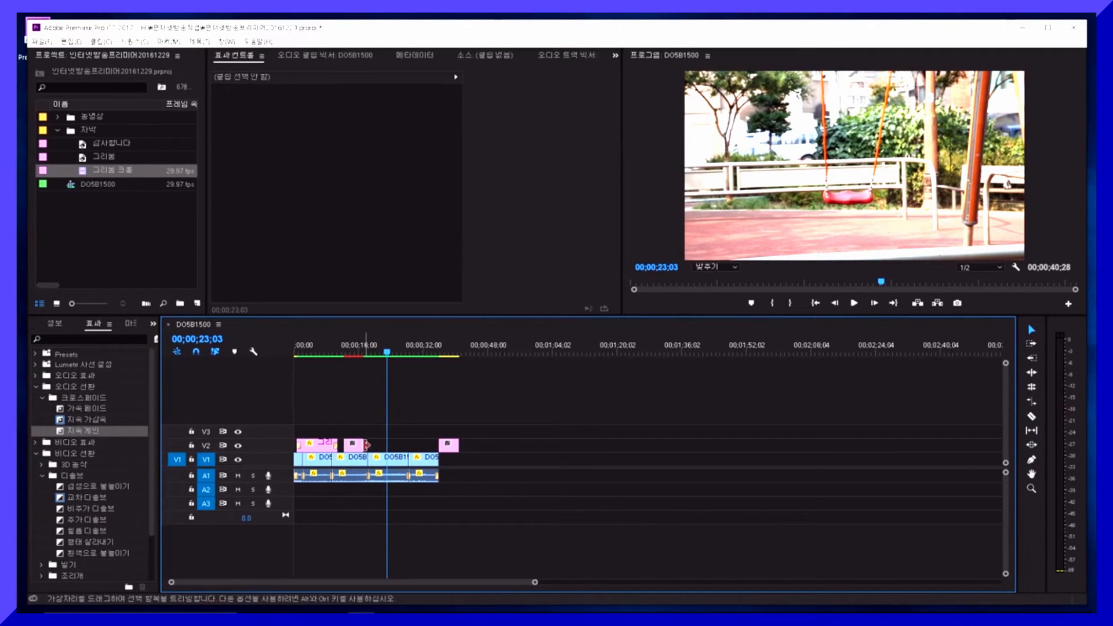
- Extend the rolling title's end on V2 slightly past 00;00;23;03 and play the sequence back from the title's start
{"action": "left_click_drag", "start_coordinate": [366, 445], "coordinate": [394, 444]}
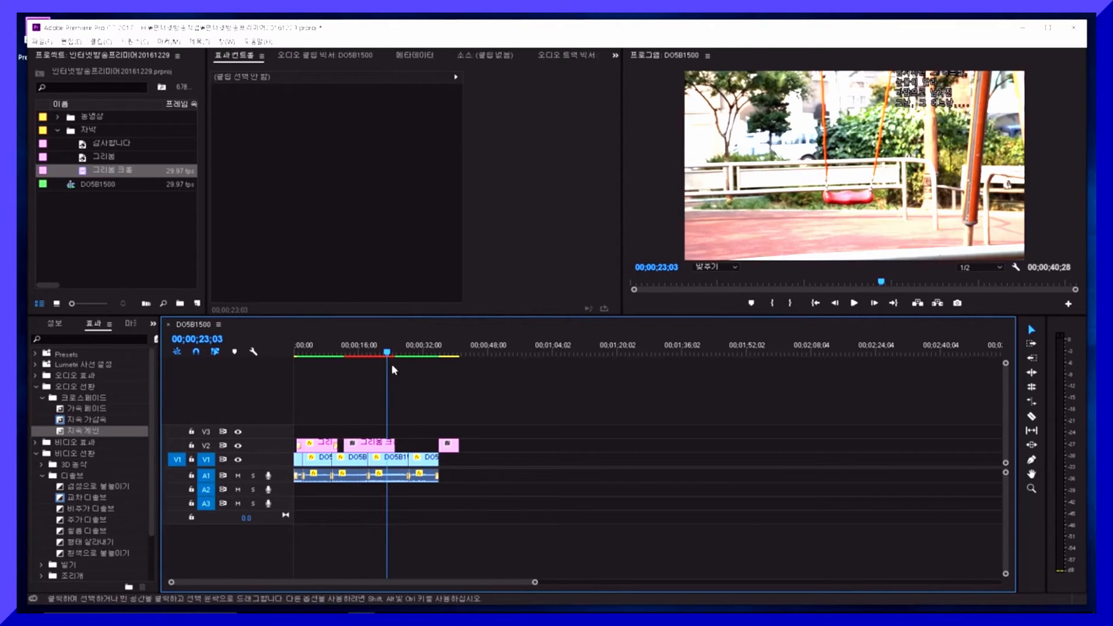
{"action": "left_click_drag", "start_coordinate": [387, 353], "coordinate": [344, 355]}
{"action": "key", "text": "space"}
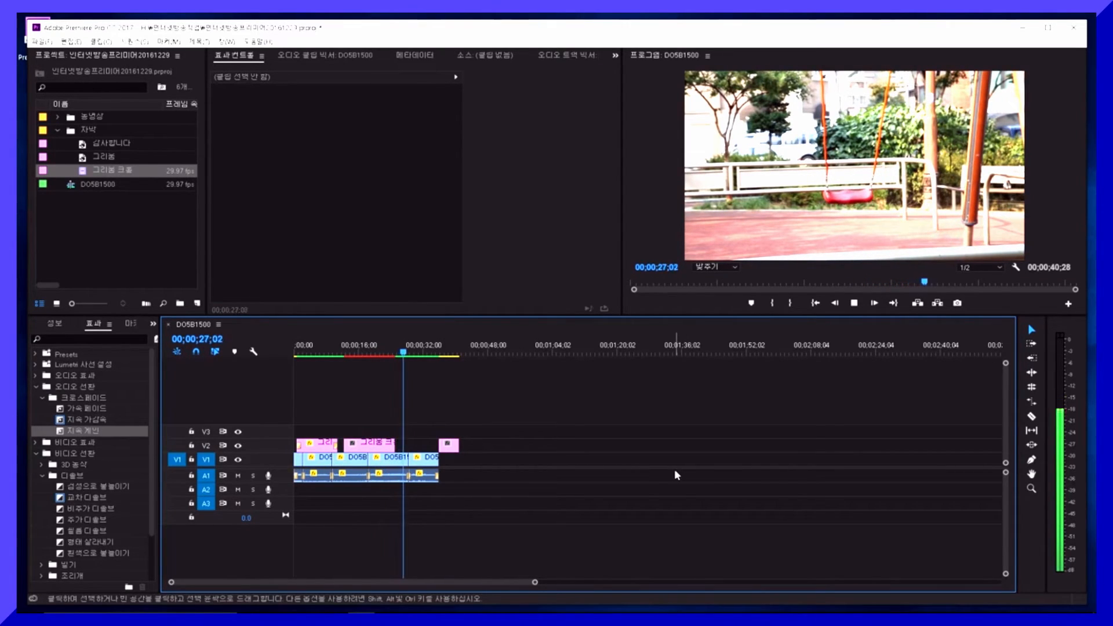
- Stop playback, shift the rolling title on V2 later so it starts at about 00;00;14;02, and go to 00;00;21;05
{"action": "key", "text": "space"}
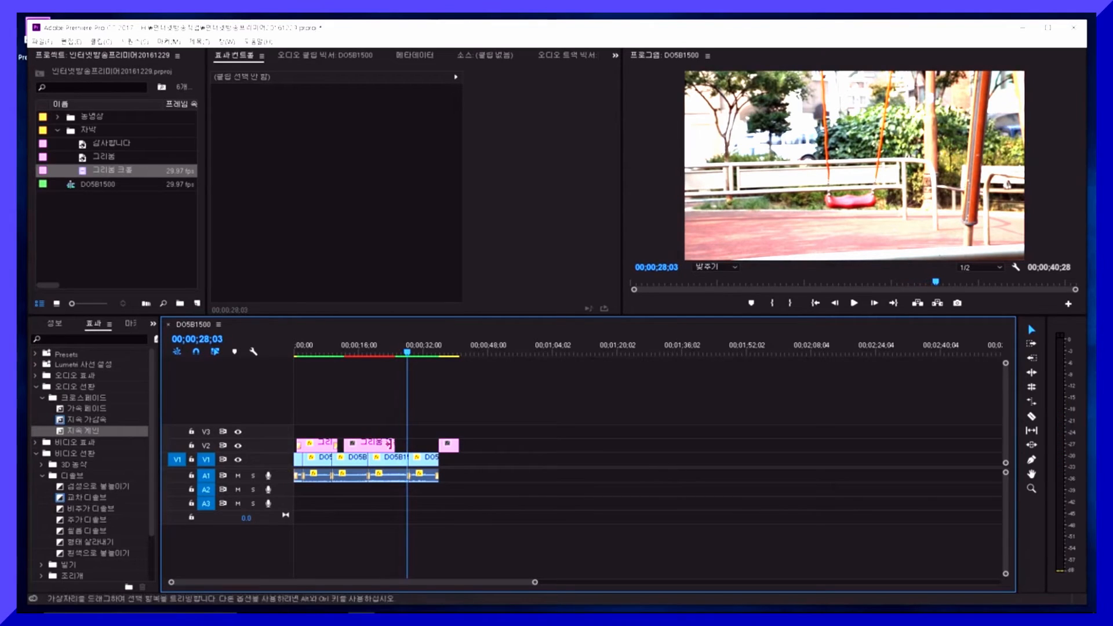
{"action": "left_click_drag", "start_coordinate": [374, 448], "coordinate": [395, 450]}
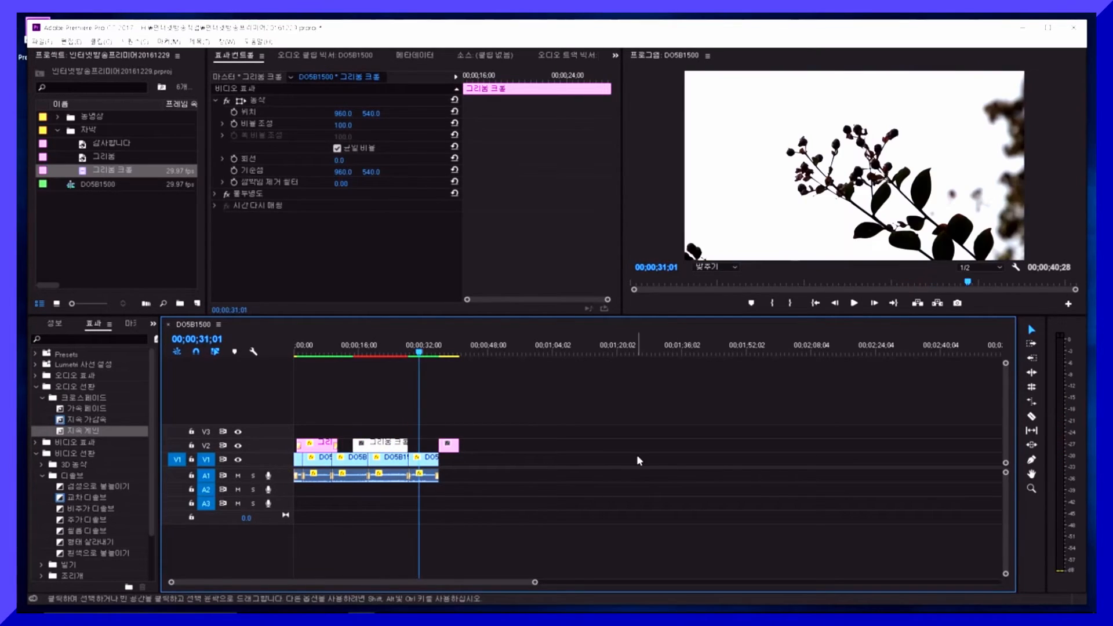
{"action": "left_click_drag", "start_coordinate": [418, 356], "coordinate": [377, 335]}
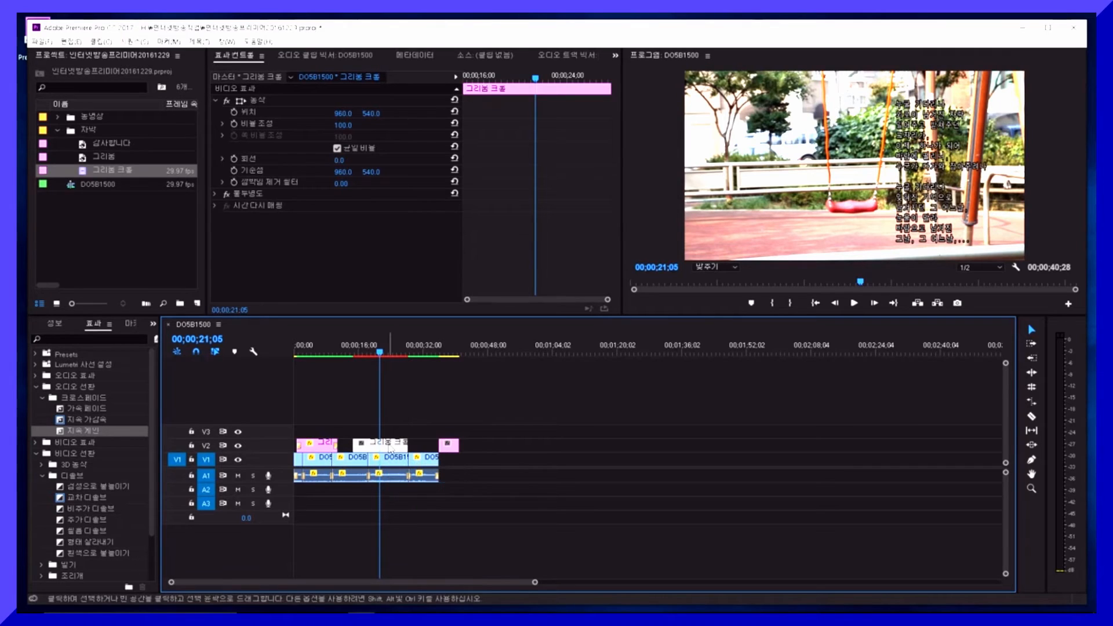
- Move the poem text to the left side of the "그리움 크롤" title frame, centre it vertically, and save the project
{"action": "double_click", "coordinate": [84, 171]}
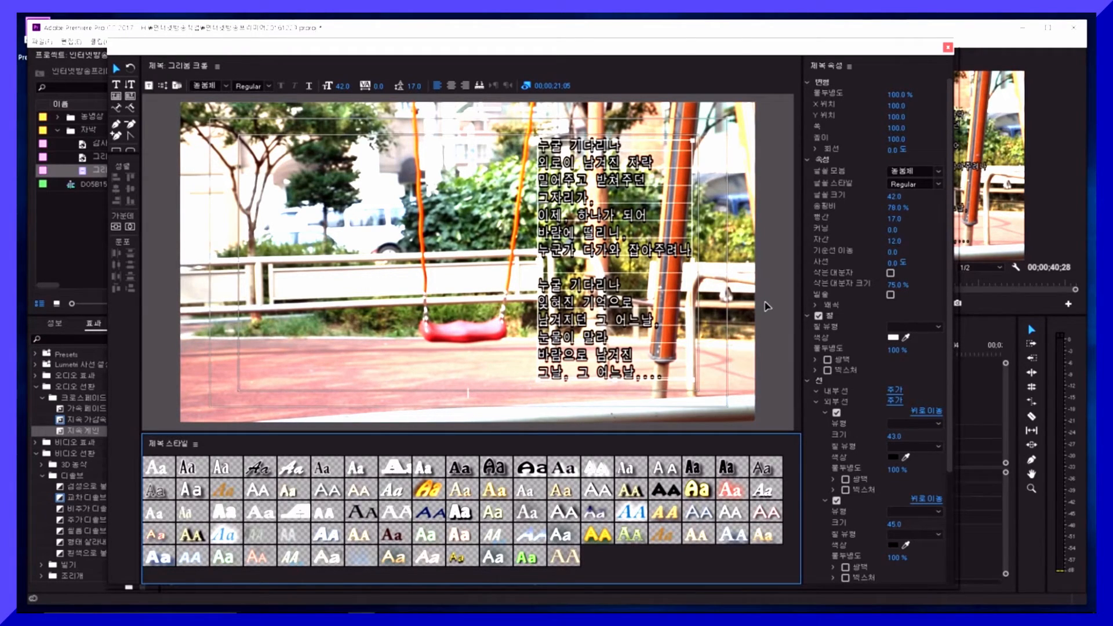
{"action": "left_click_drag", "start_coordinate": [557, 215], "coordinate": [264, 219]}
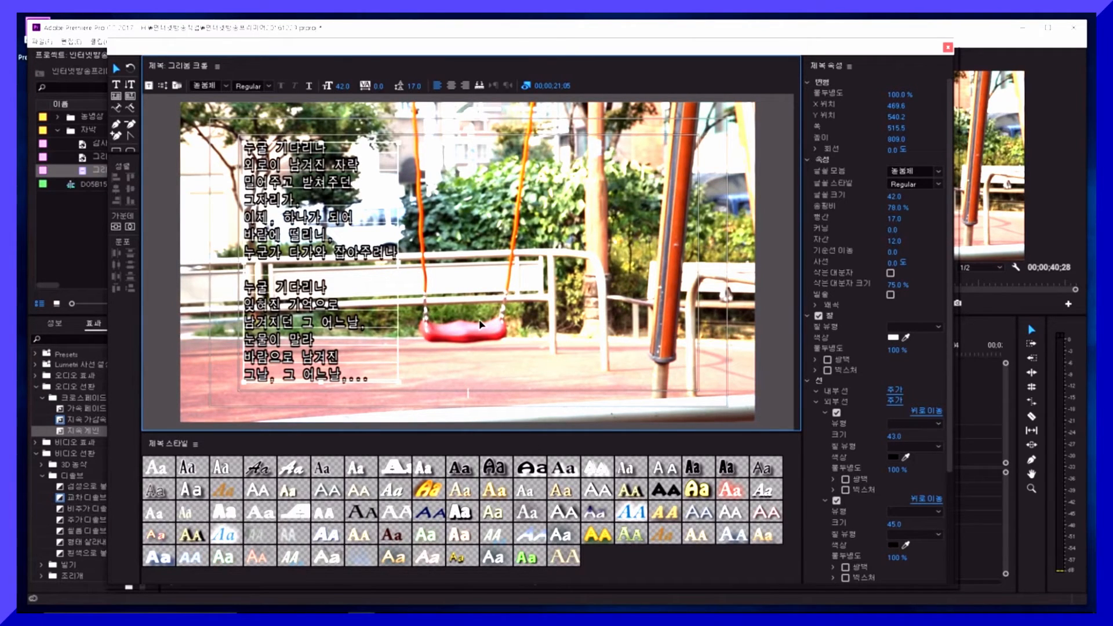
{"action": "left_click", "coordinate": [116, 227]}
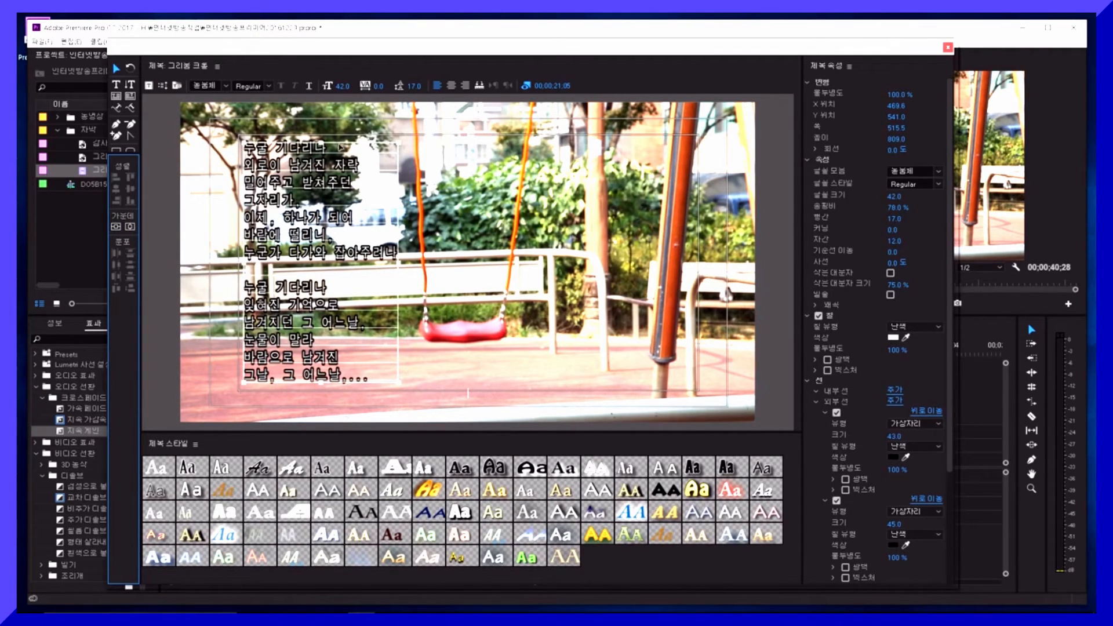
{"action": "left_click", "coordinate": [947, 48]}
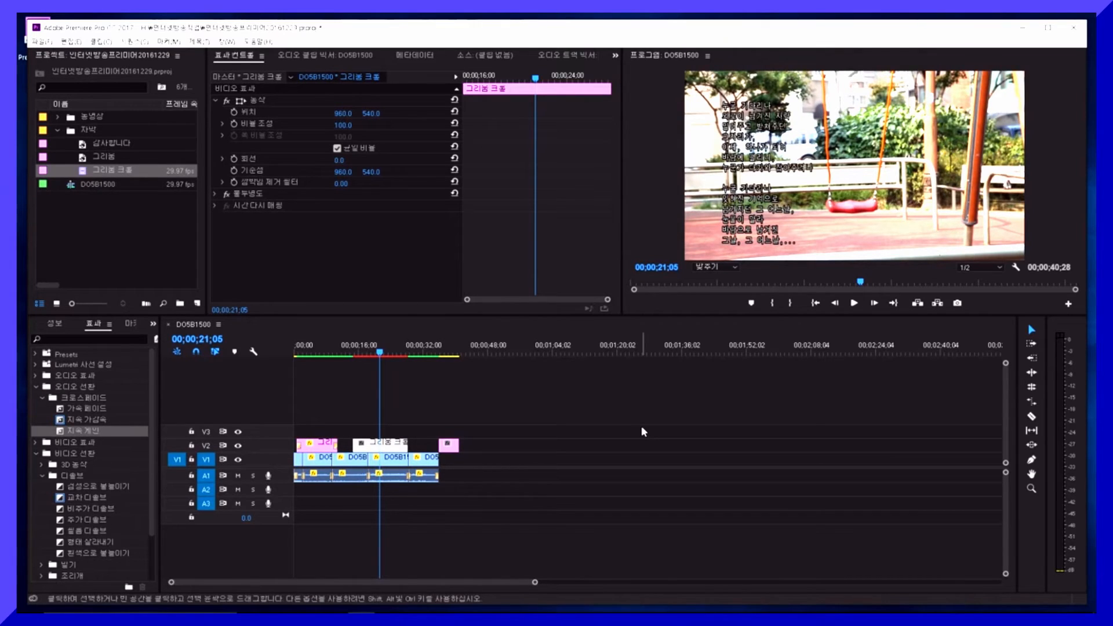
{"action": "left_click", "coordinate": [39, 43]}
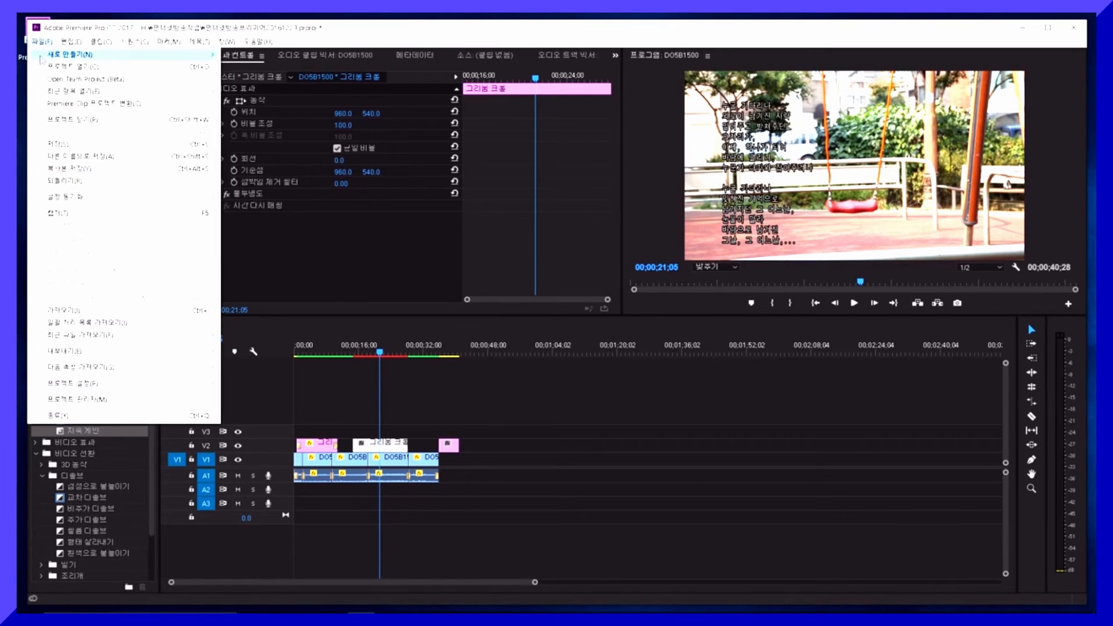
{"action": "left_click", "coordinate": [55, 145]}
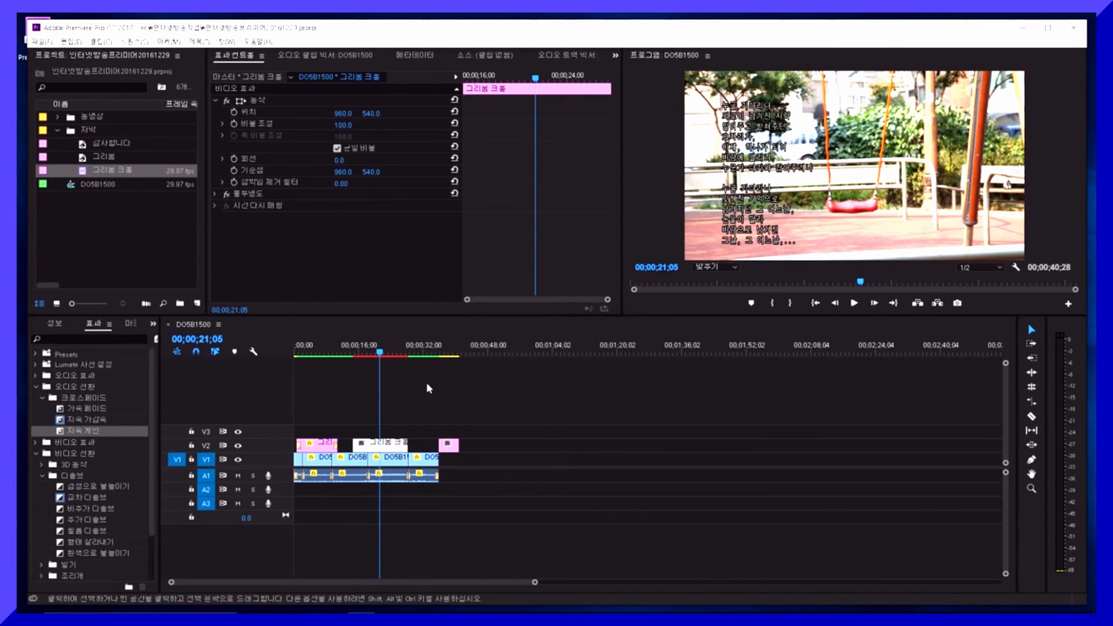
- Play the sequence from the rolling title's start at 00;00;14;02, and return to about 00;00;21;09
{"action": "left_click_drag", "start_coordinate": [385, 354], "coordinate": [355, 357]}
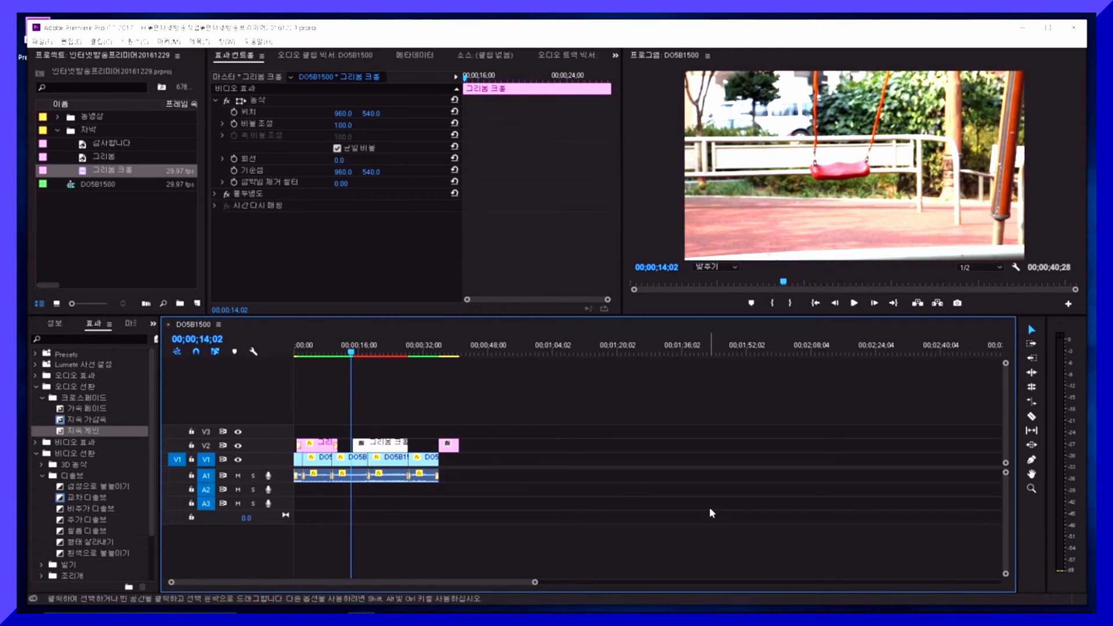
{"action": "key", "text": "space"}
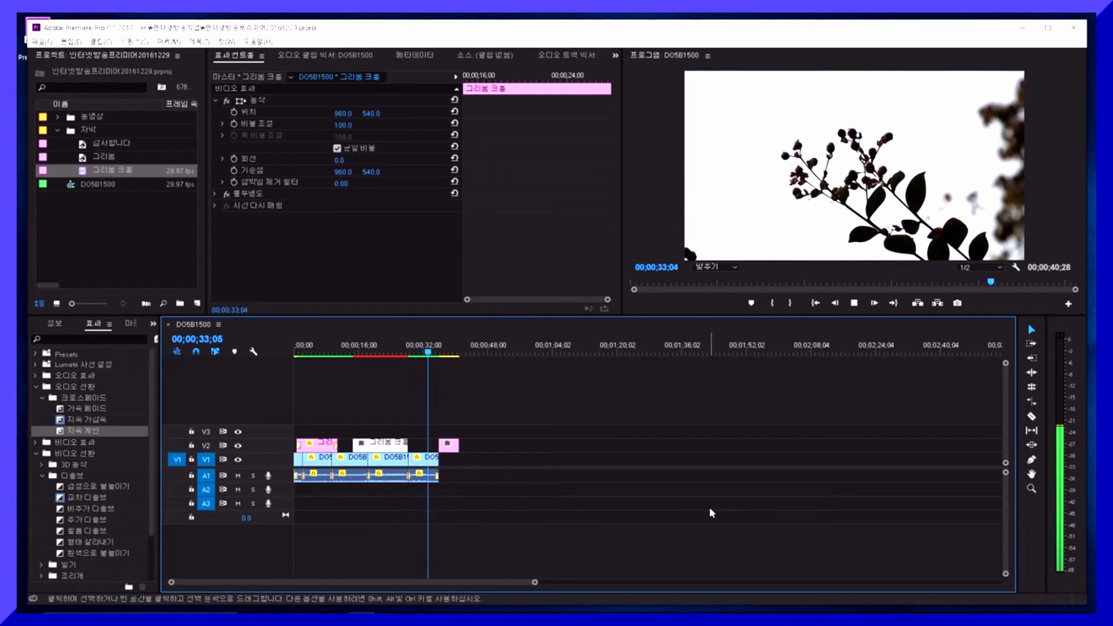
{"action": "key", "text": "space"}
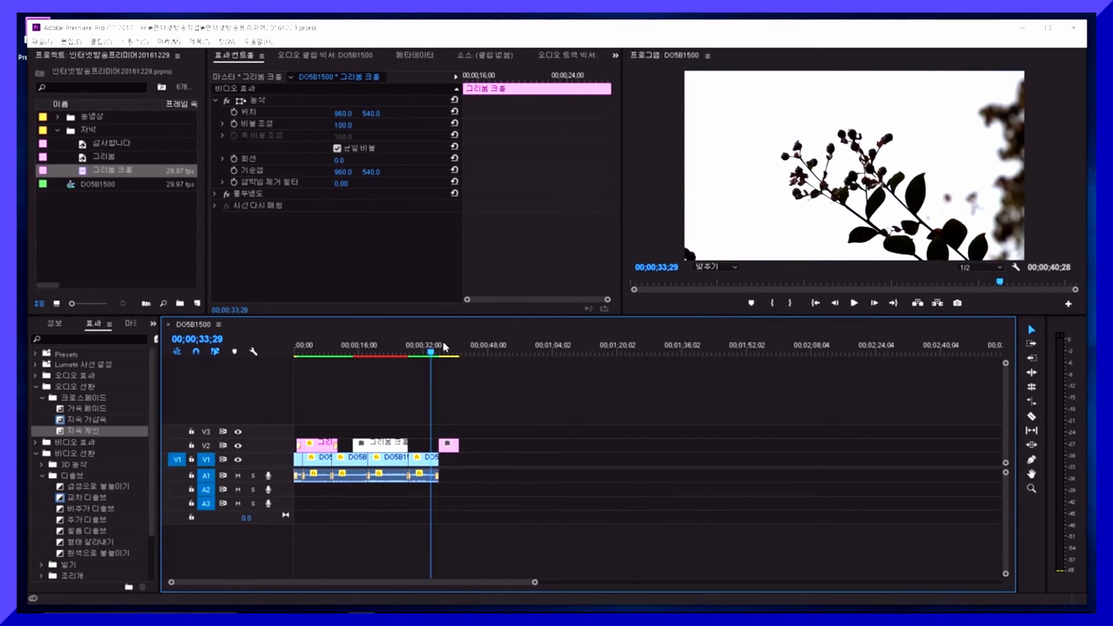
{"action": "left_click_drag", "start_coordinate": [430, 355], "coordinate": [380, 360]}
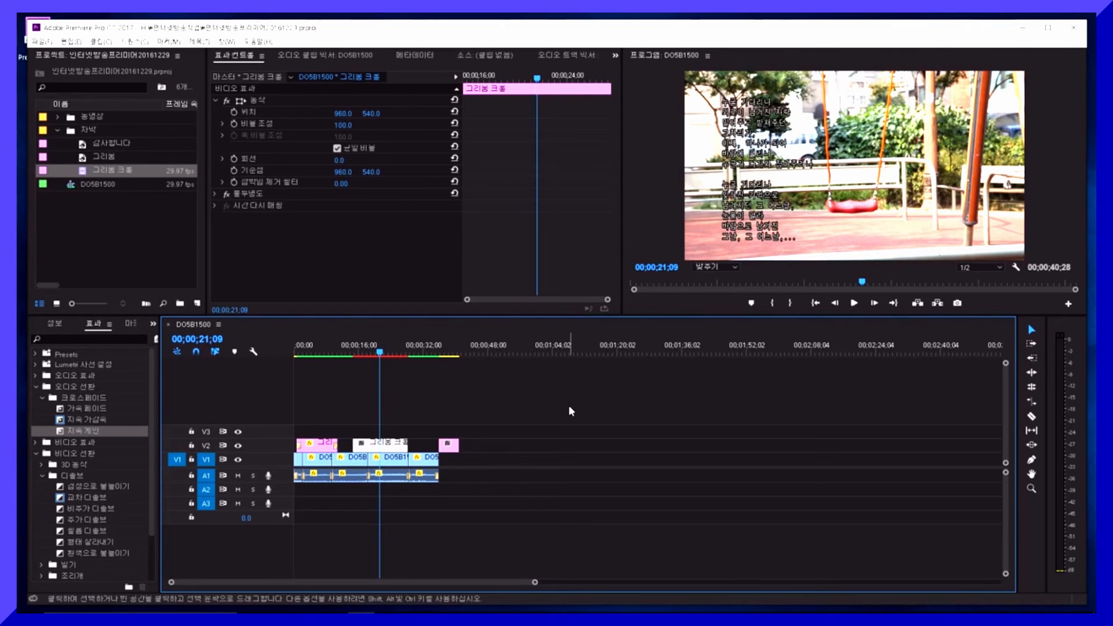
- Render the previews with the rolling title's start extended earlier on V2, and review playback in the maximized program monitor
{"action": "key", "text": "Return"}
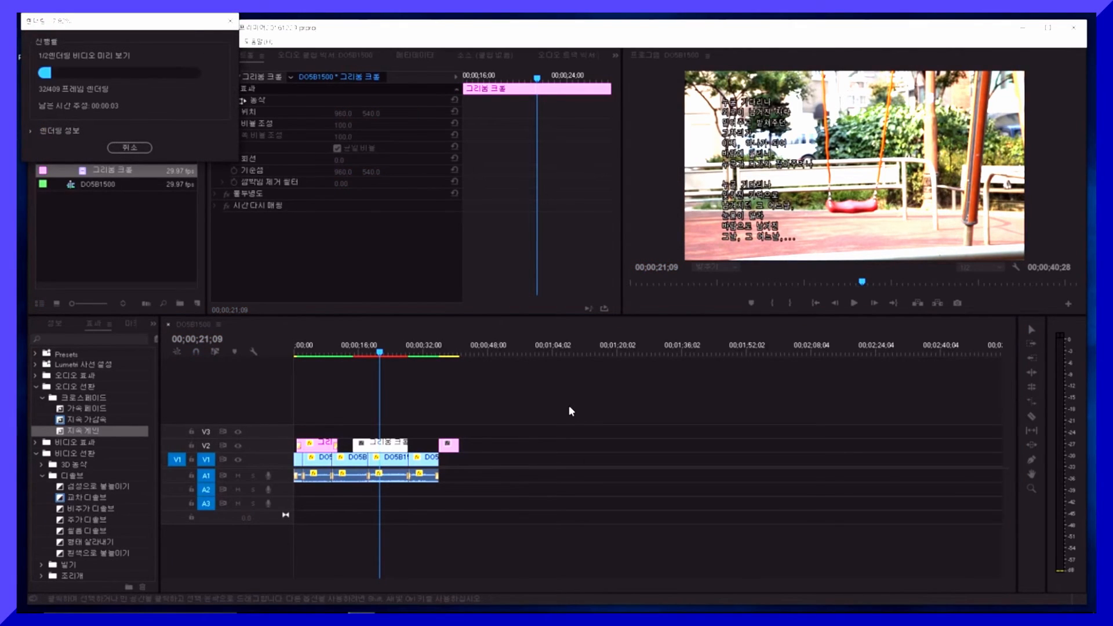
{"action": "left_click_drag", "start_coordinate": [119, 28], "coordinate": [480, 199]}
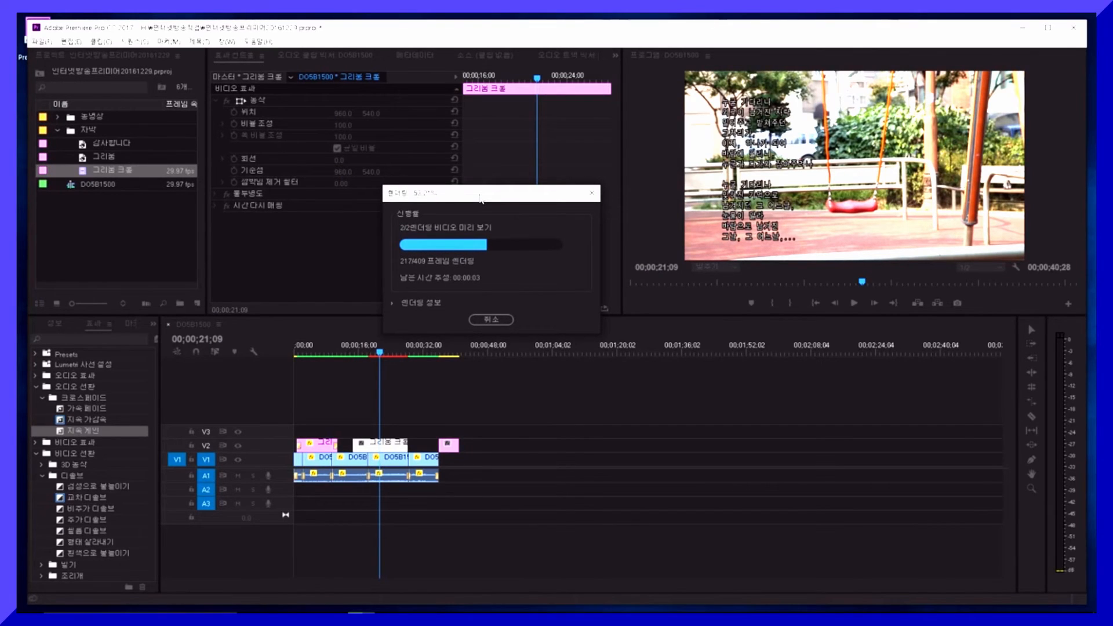
{"action": "left_click_drag", "start_coordinate": [480, 199], "coordinate": [471, 171]}
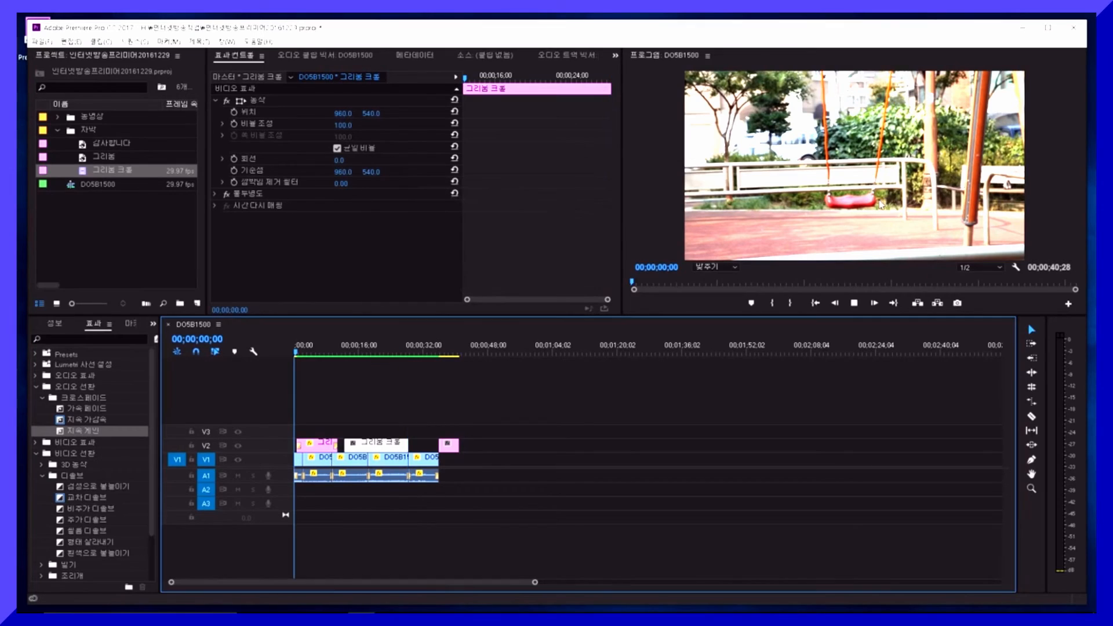
{"action": "key", "text": "grave"}
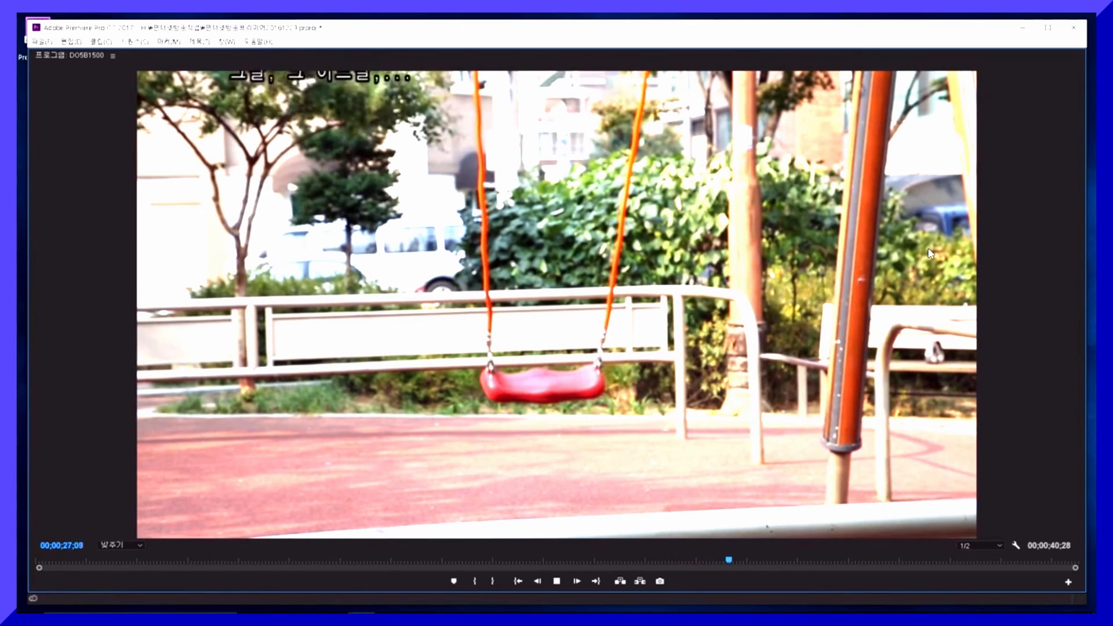
{"action": "key", "text": "grave"}
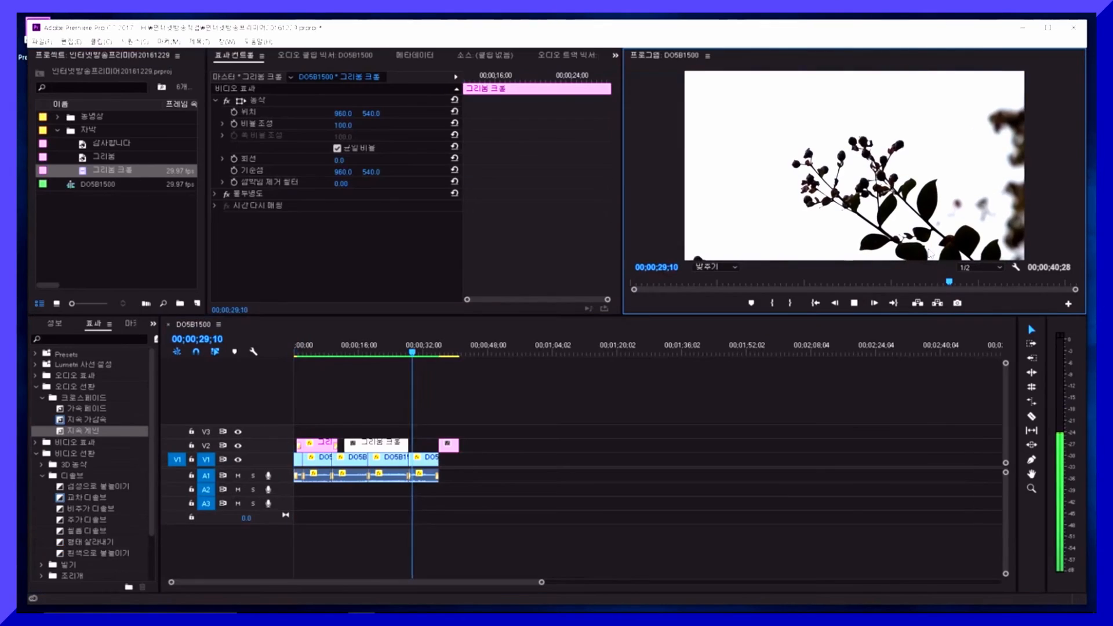
{"action": "key", "text": "space"}
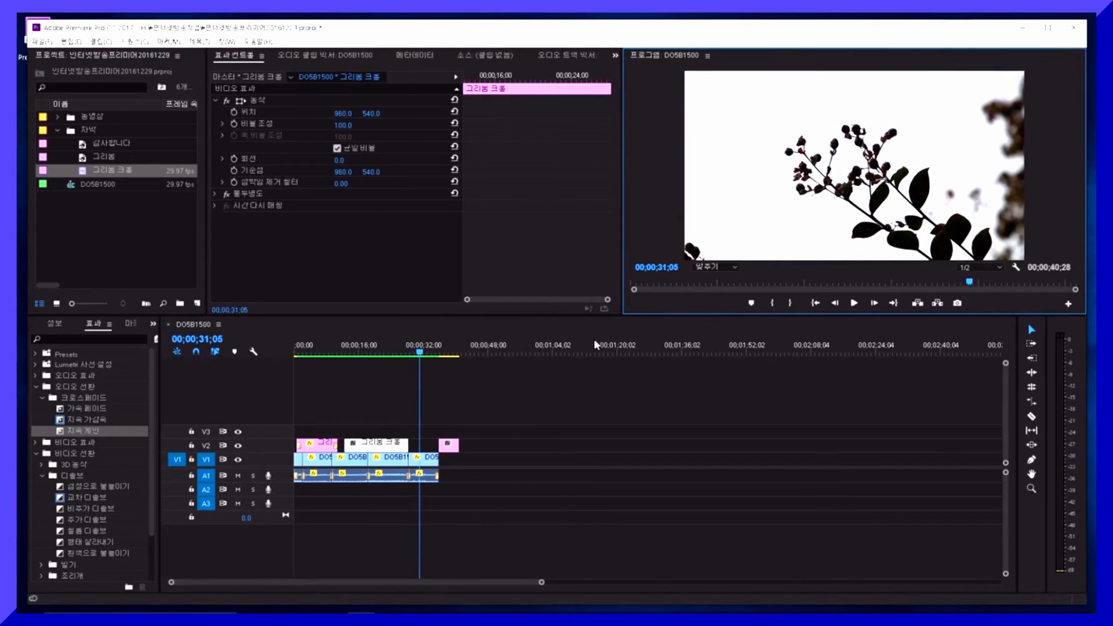
- Extend the rolling title on V2 to run from 00;00;11;17 to about 00;00;31, and render the previews
{"action": "left_click_drag", "start_coordinate": [419, 354], "coordinate": [343, 362]}
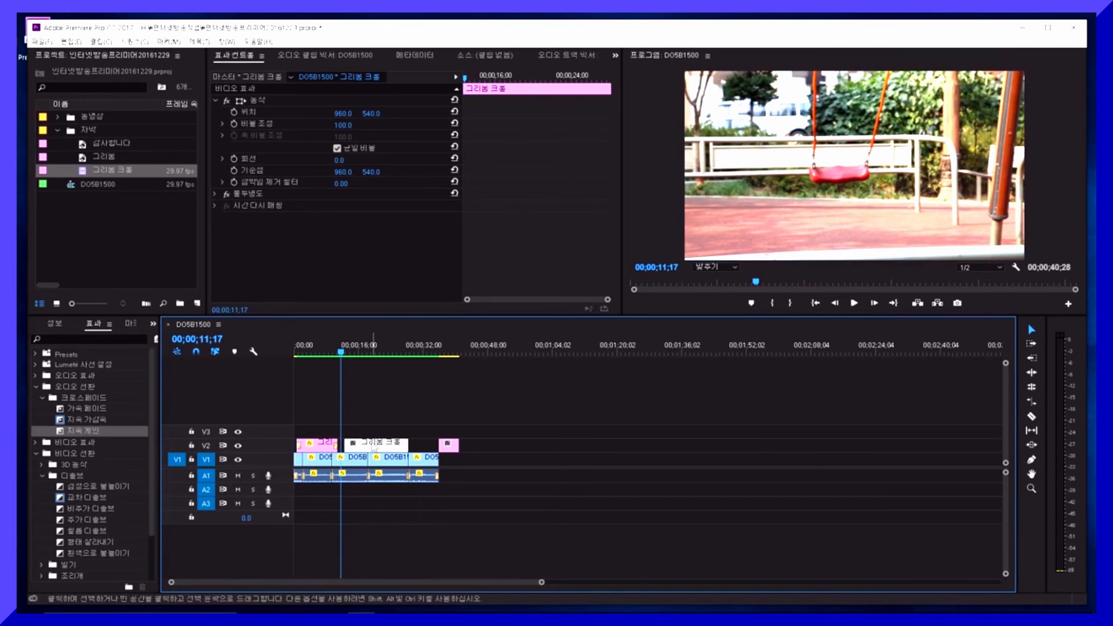
{"action": "left_click_drag", "start_coordinate": [372, 448], "coordinate": [407, 445]}
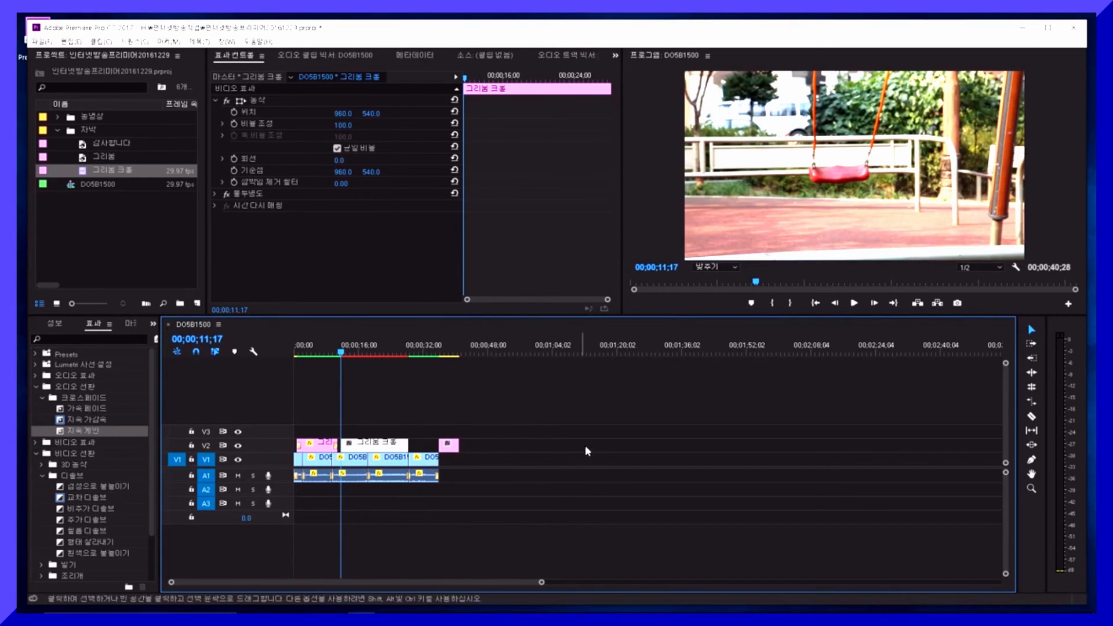
{"action": "left_click", "coordinate": [631, 444]}
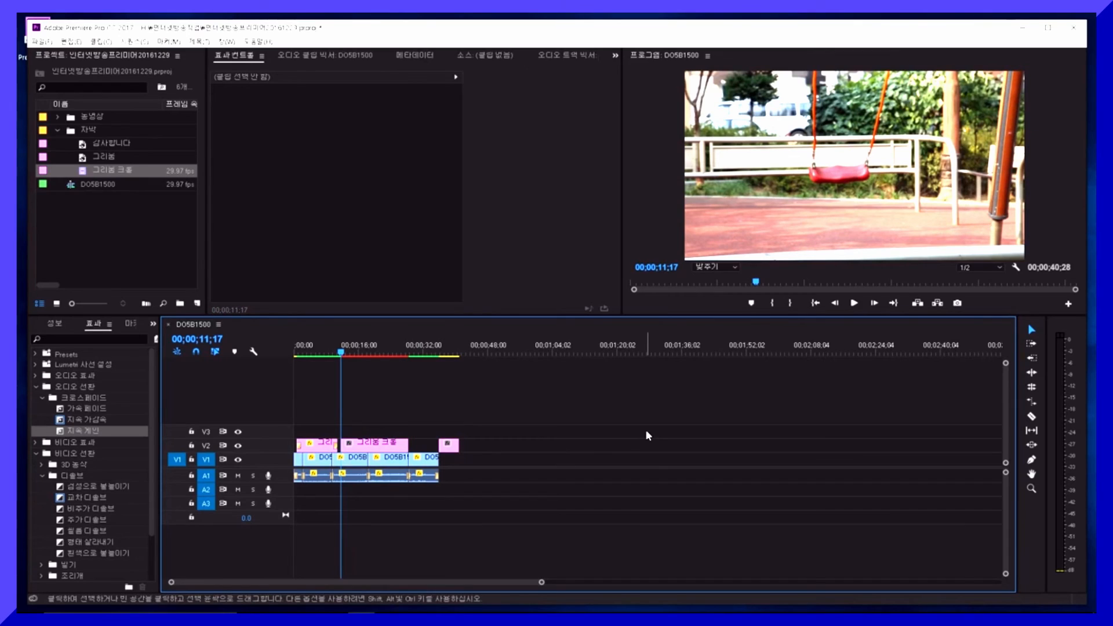
{"action": "key", "text": "Return"}
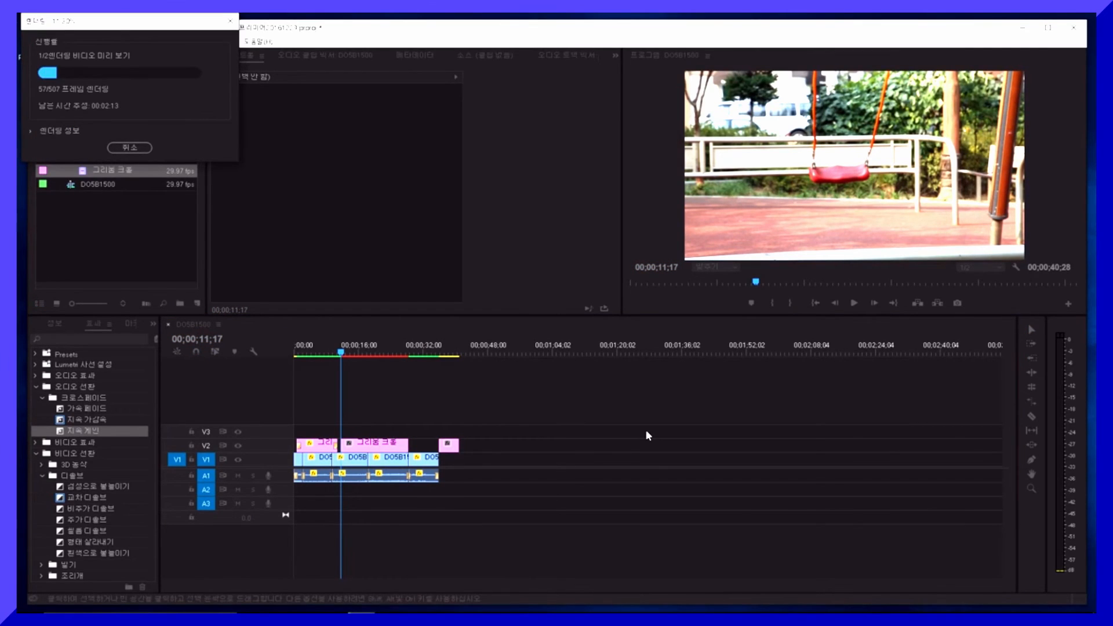
{"action": "left_click_drag", "start_coordinate": [107, 20], "coordinate": [196, 51]}
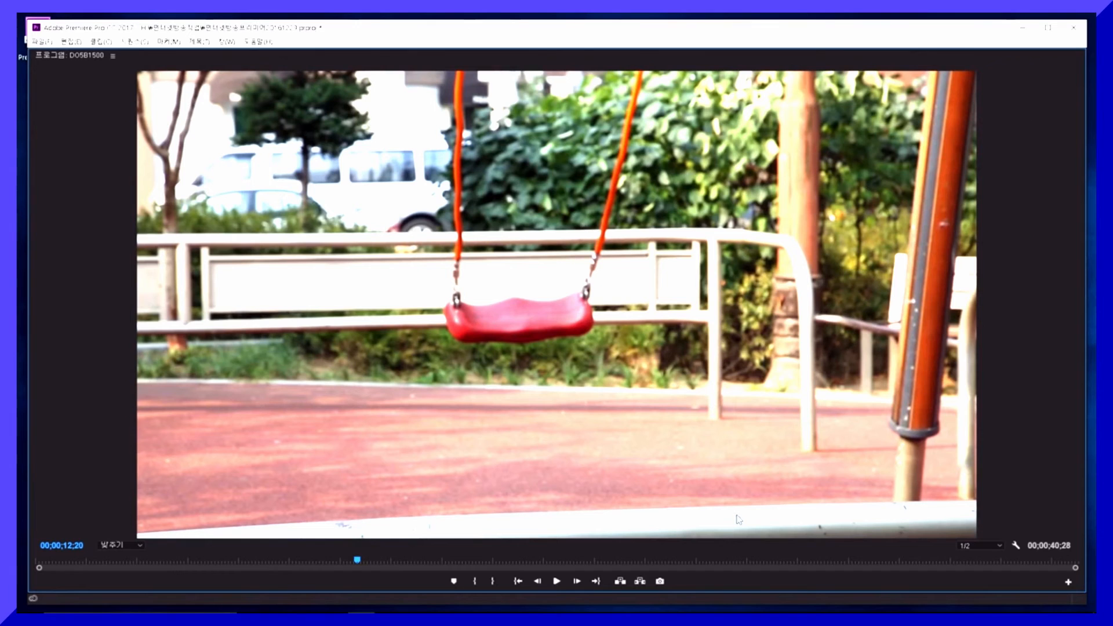
- Review the maximized playback through to the "감사합니다" title, replay the opening from 00;00;00;00, and move past the sequence's end
{"action": "key", "text": "space"}
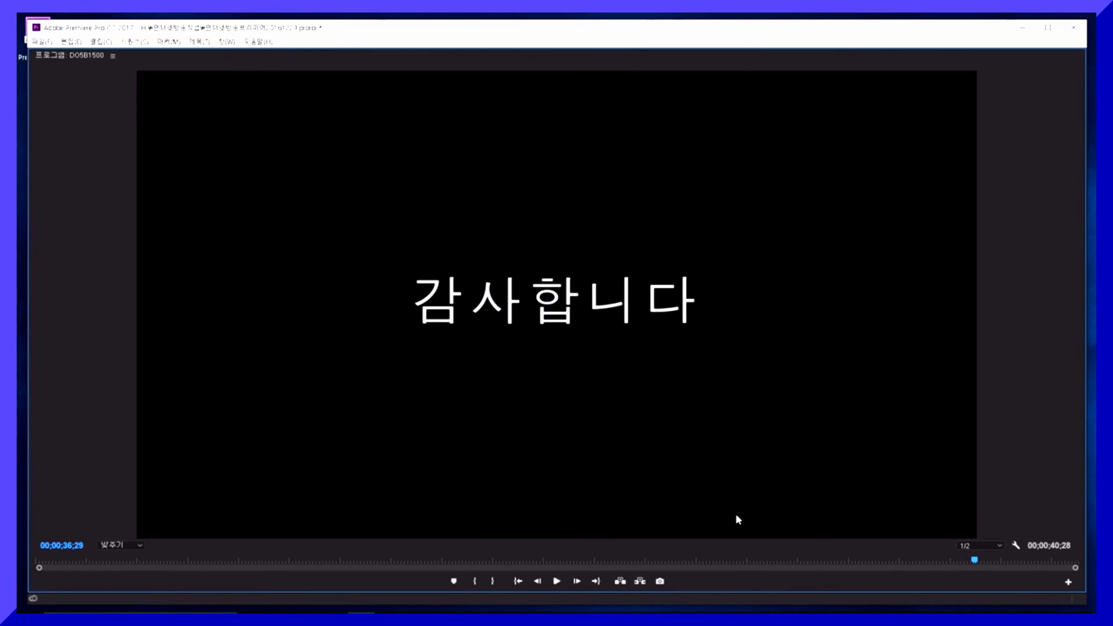
{"action": "key", "text": "grave"}
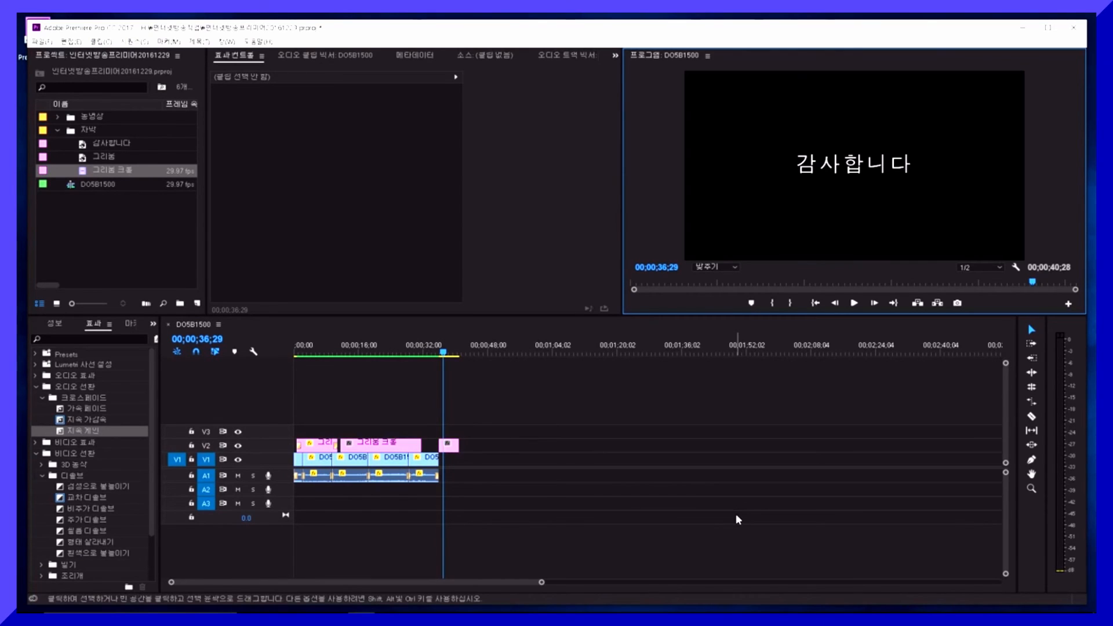
{"action": "left_click_drag", "start_coordinate": [441, 348], "coordinate": [294, 347]}
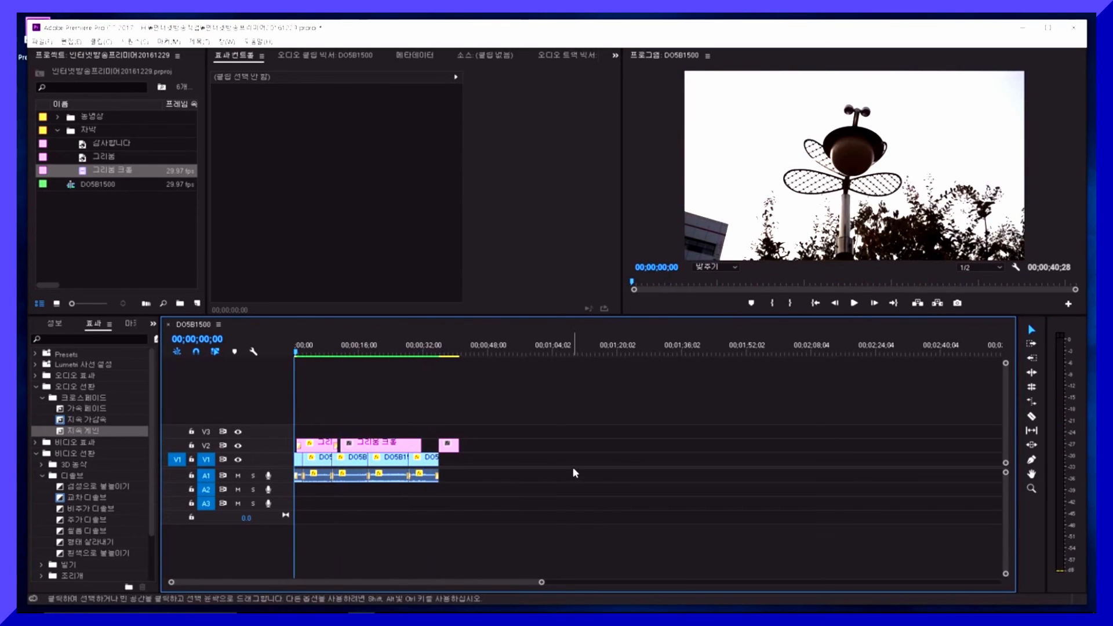
{"action": "key", "text": "space"}
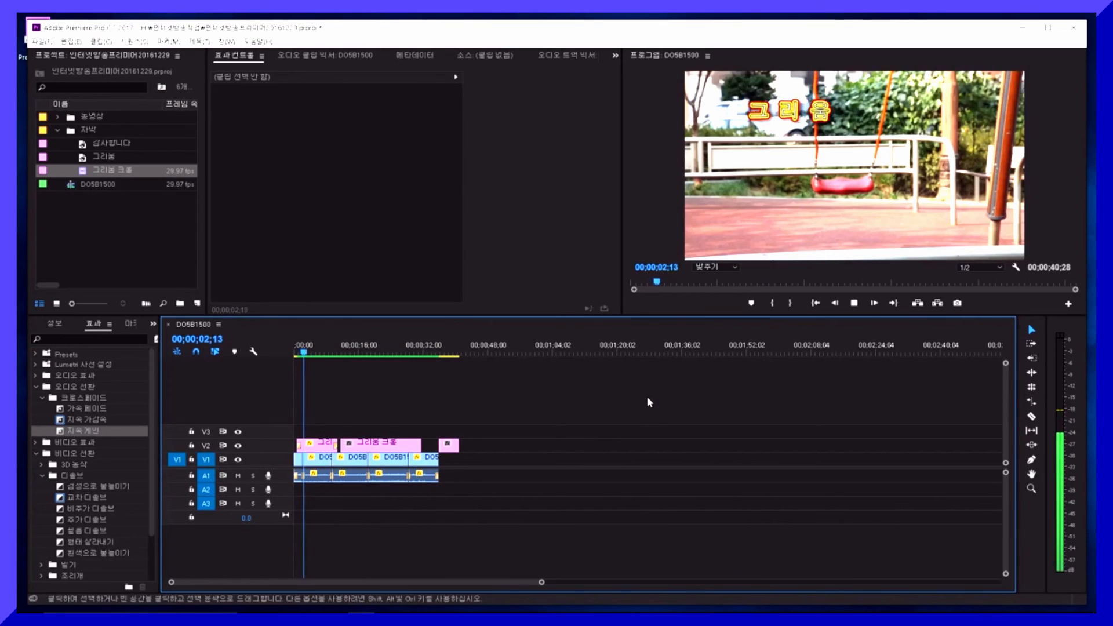
{"action": "key", "text": "space"}
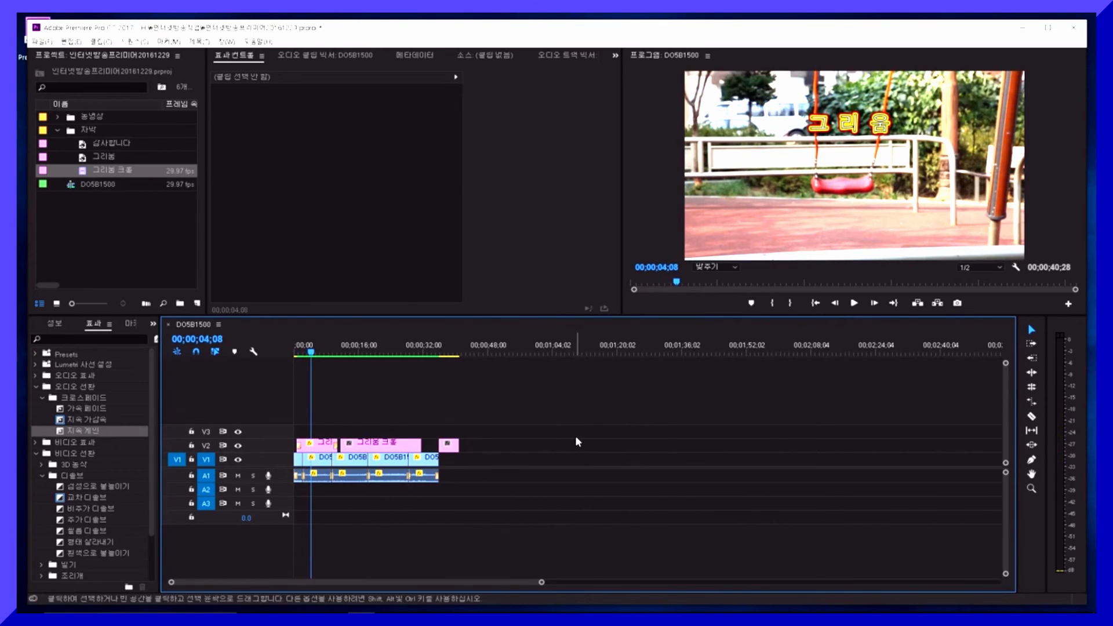
{"action": "left_click_drag", "start_coordinate": [311, 352], "coordinate": [464, 361]}
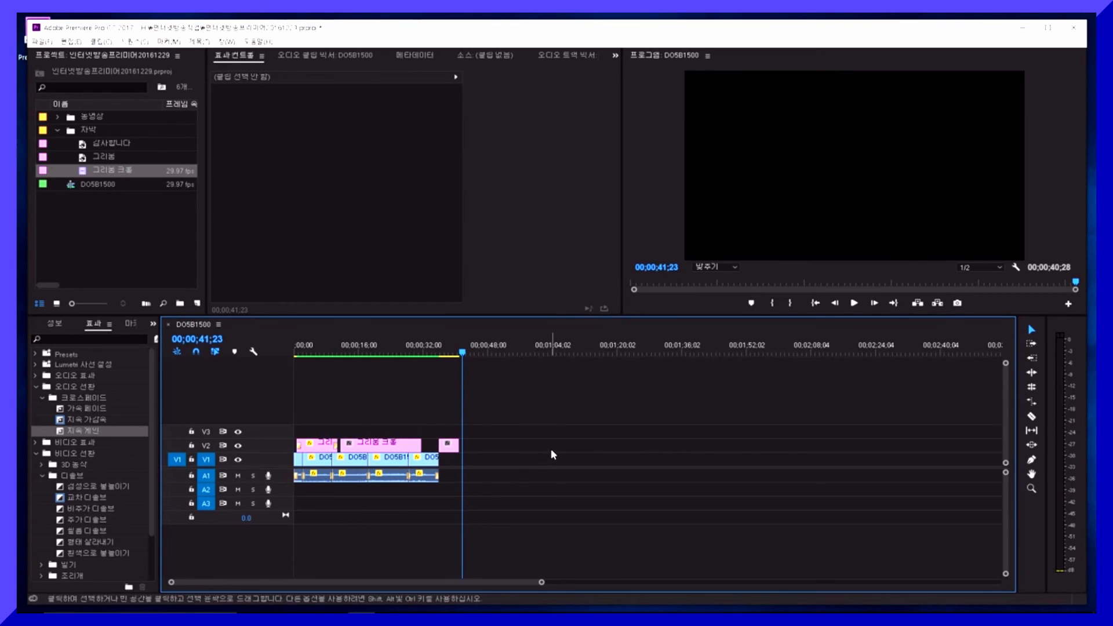
- Add the 교차 디졸브 transition to both ends of the "감사합니다" and "그리움 크롤" titles on V2
{"action": "left_click", "coordinate": [36, 387]}
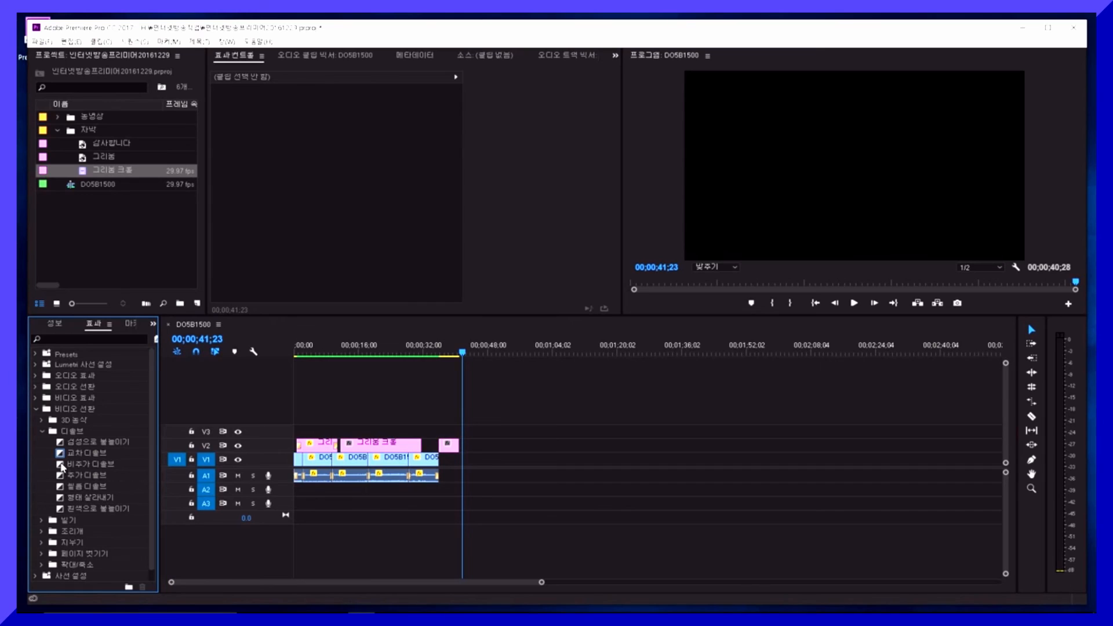
{"action": "left_click_drag", "start_coordinate": [62, 455], "coordinate": [448, 450]}
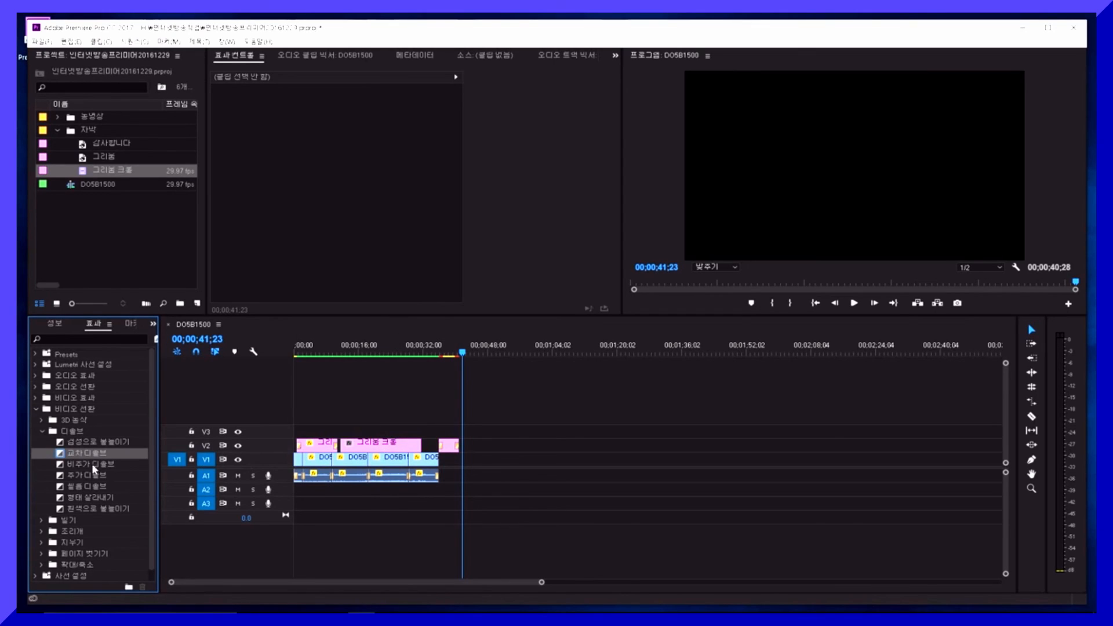
{"action": "left_click_drag", "start_coordinate": [62, 456], "coordinate": [348, 450]}
{"action": "left_click_drag", "start_coordinate": [62, 455], "coordinate": [419, 445]}
- Add the 교차 디졸브 transition at the start, the end and the cuts between the video clips on V1
{"action": "left_click_drag", "start_coordinate": [107, 464], "coordinate": [297, 464]}
{"action": "mouse_move", "coordinate": [62, 457]}
{"action": "left_mouse_down"}
{"action": "mouse_move", "coordinate": [392, 472]}
{"action": "mouse_move", "coordinate": [439, 461]}
{"action": "left_mouse_up"}
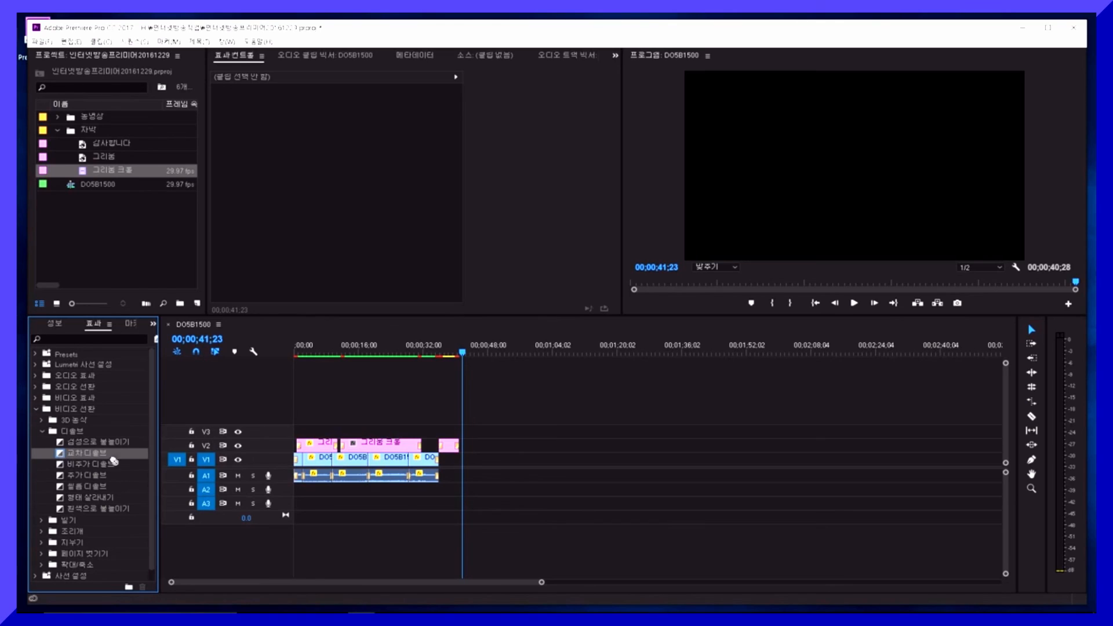
{"action": "left_click_drag", "start_coordinate": [114, 461], "coordinate": [310, 472]}
{"action": "left_click_drag", "start_coordinate": [62, 457], "coordinate": [334, 460]}
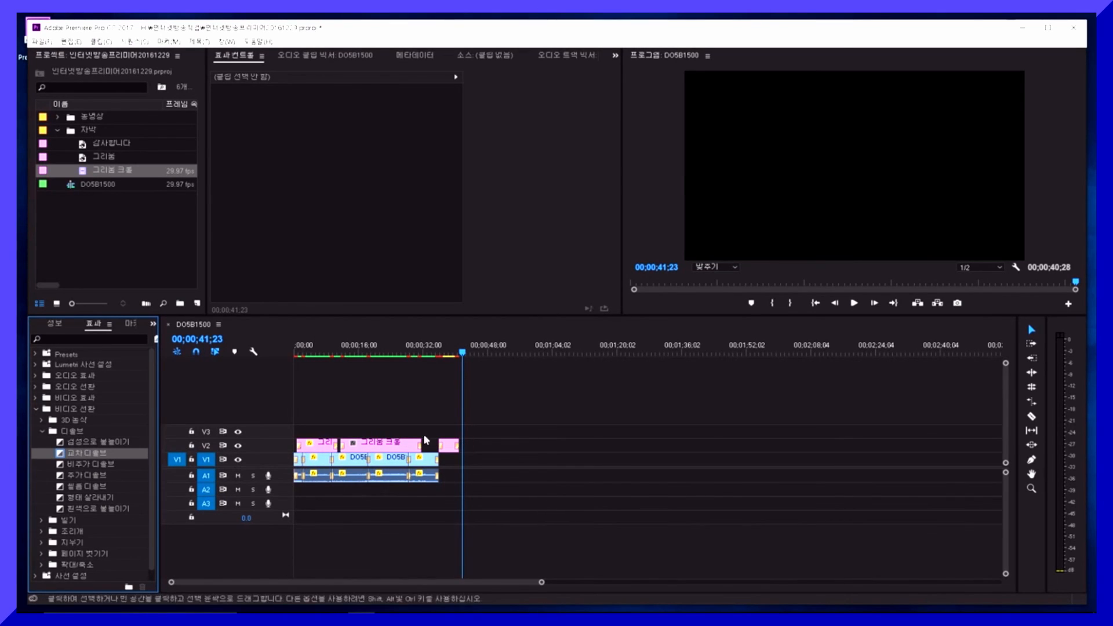
- Render the sequence with its new transitions and play it from the beginning in the maximized program monitor
{"action": "left_click", "coordinate": [678, 462]}
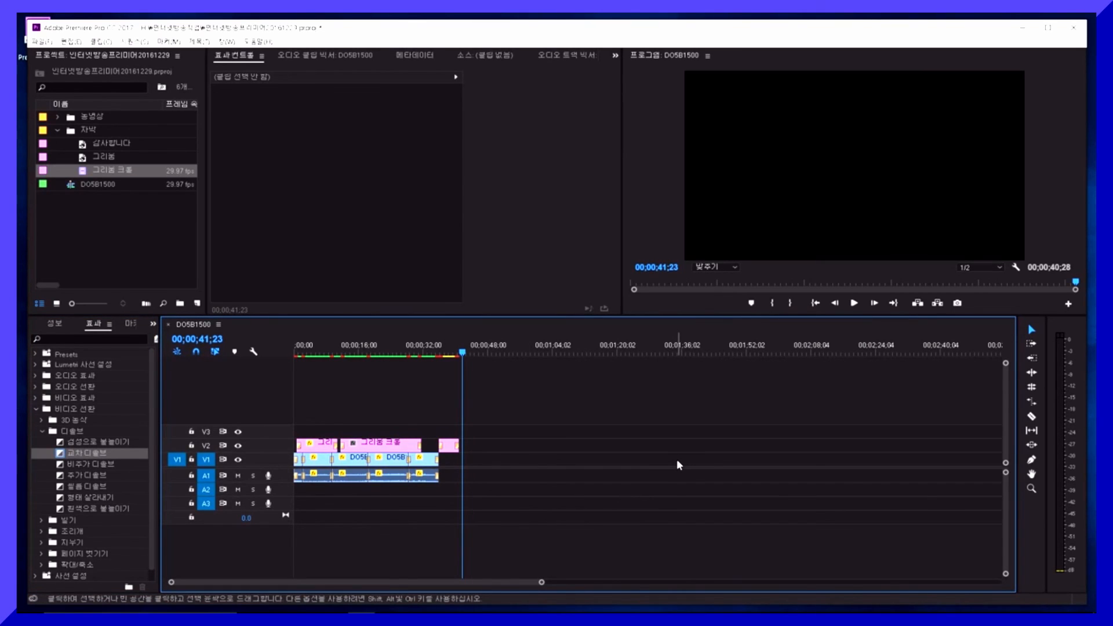
{"action": "key", "text": "Return"}
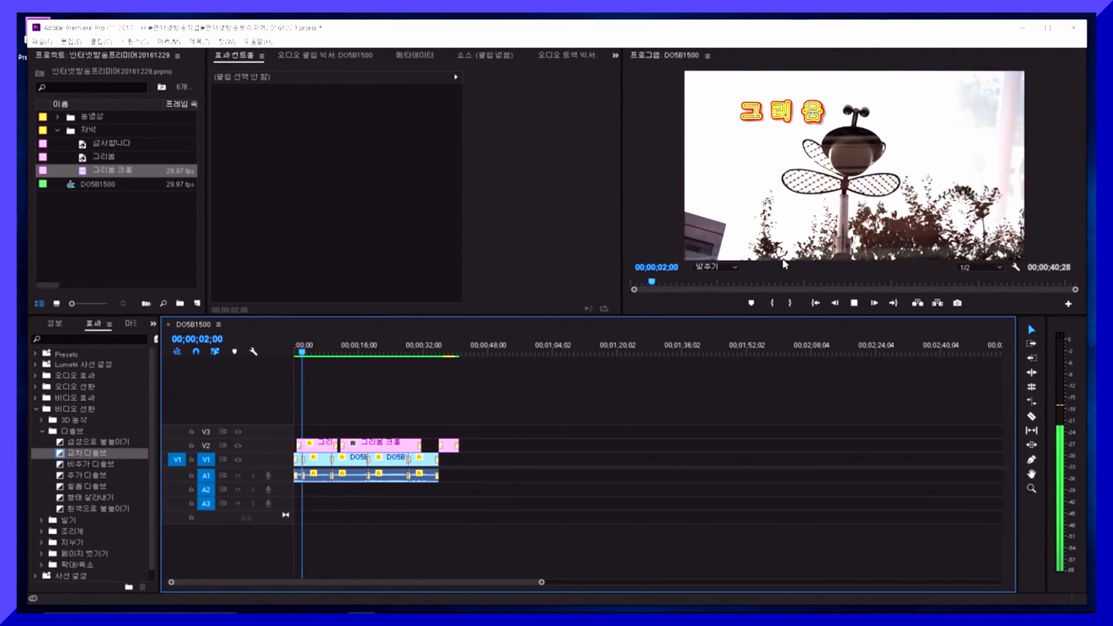
{"action": "key", "text": "grave"}
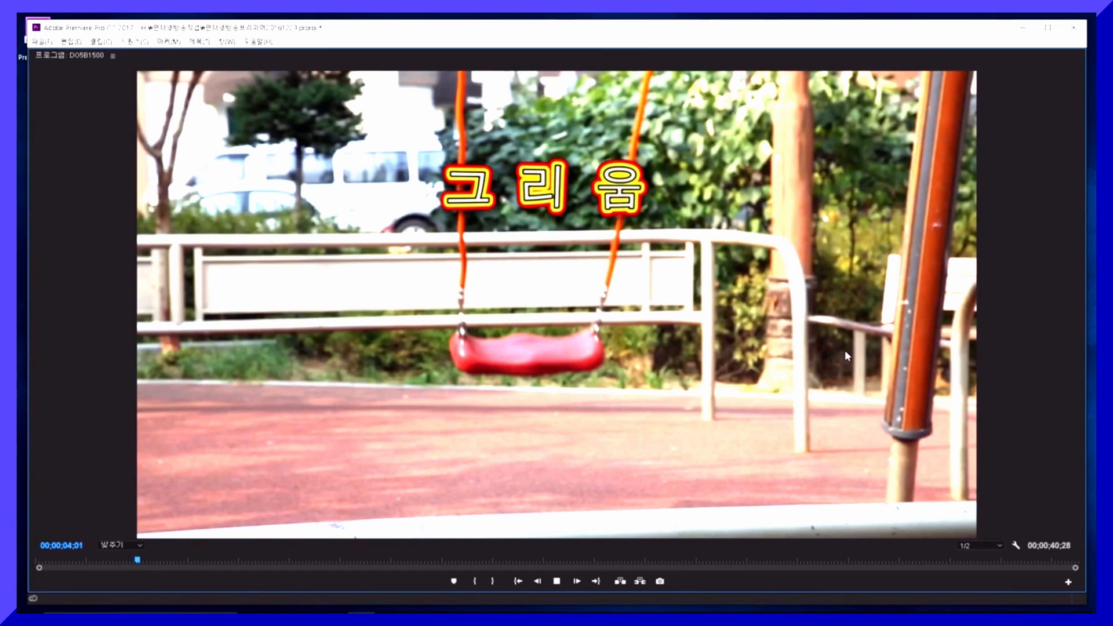